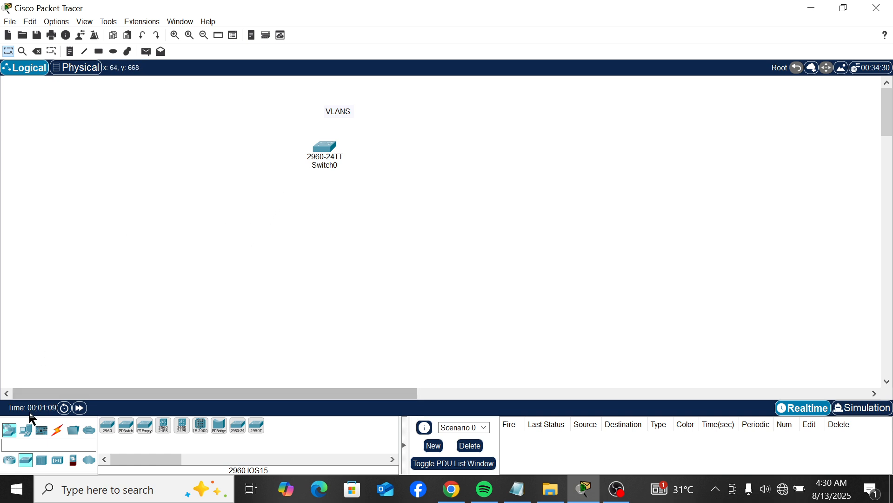
- Place six PC-PT end devices in three separate pairs below the 2960 switch
click(27, 429)
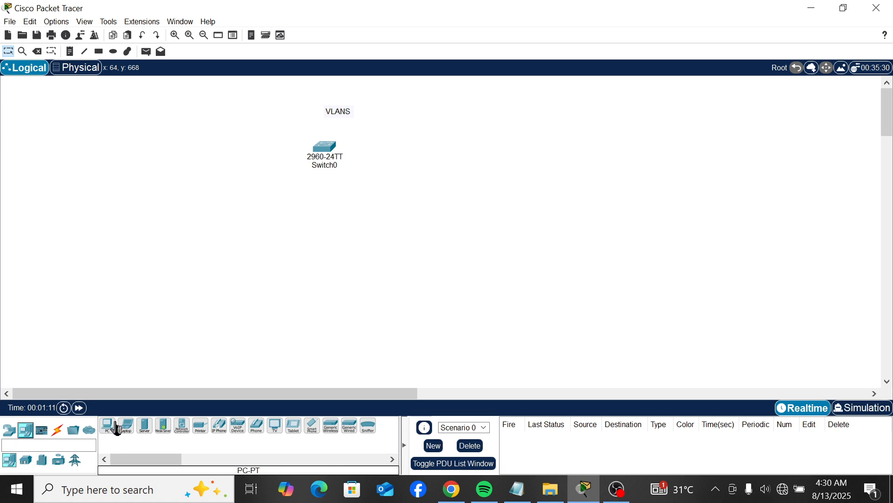
click(109, 425)
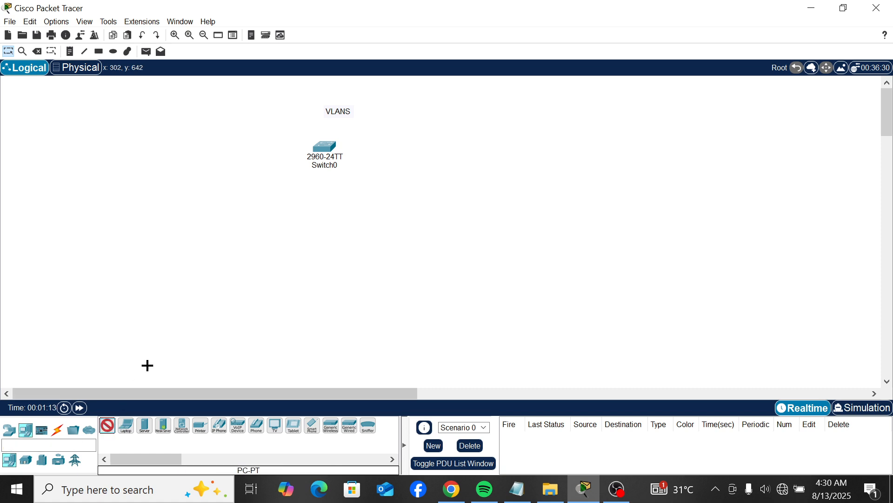
click(182, 270)
click(220, 272)
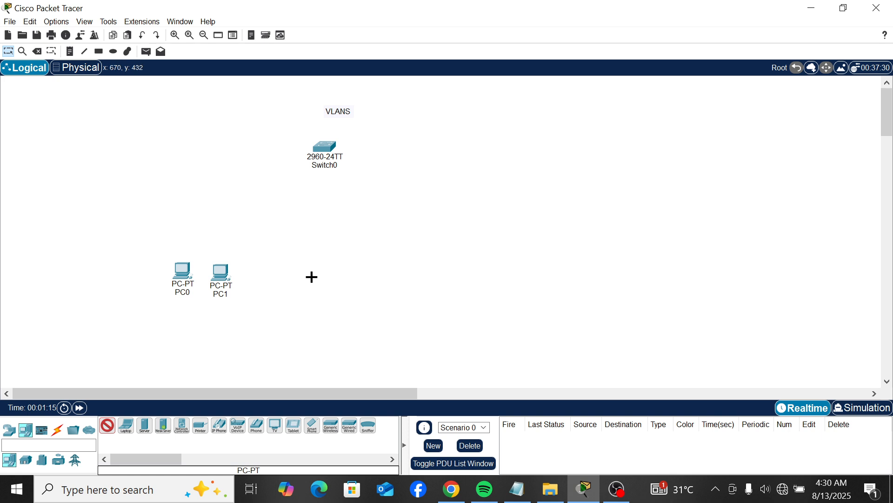
click(307, 276)
click(342, 275)
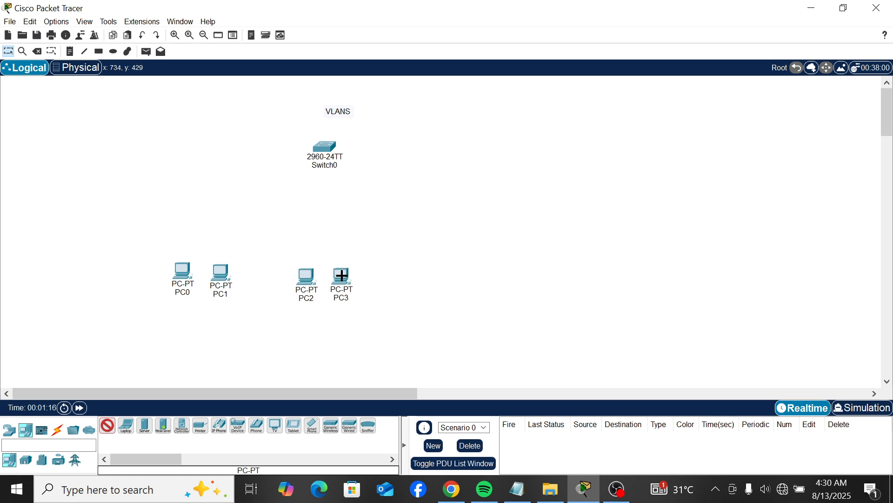
click(435, 258)
click(462, 248)
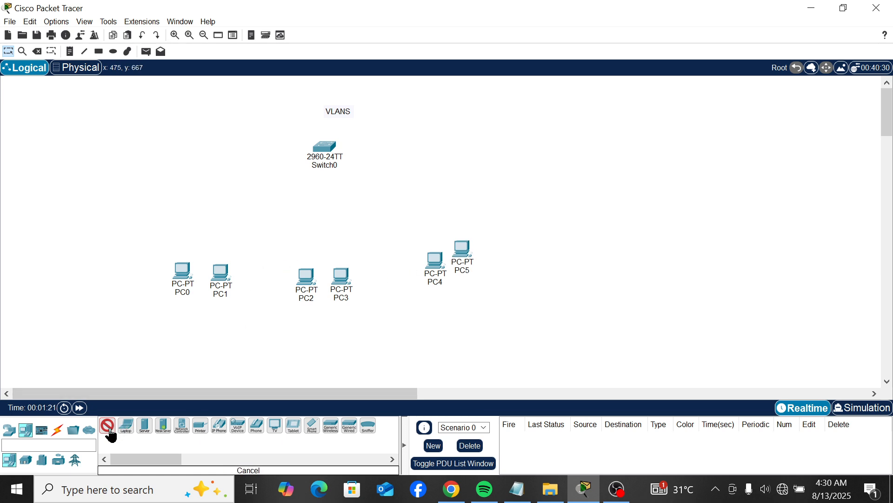
- Cable PC0 and PC1 to Switch0 using the automatically chosen connection type
click(57, 429)
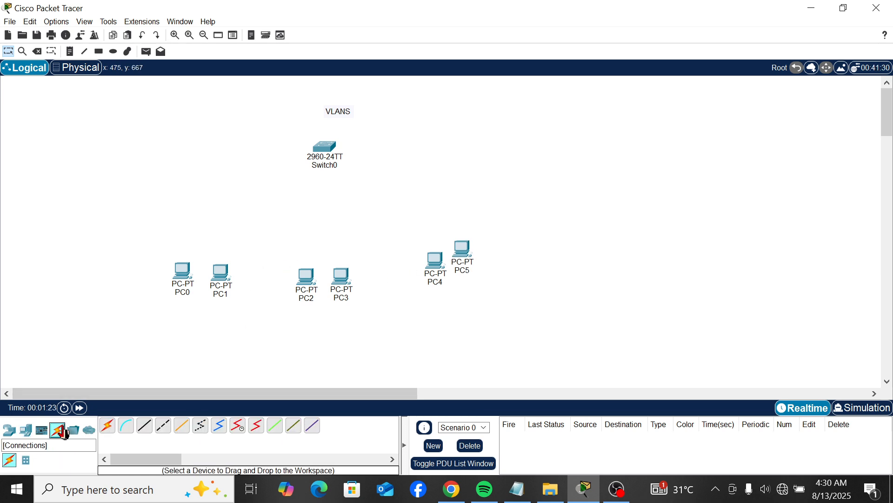
click(107, 426)
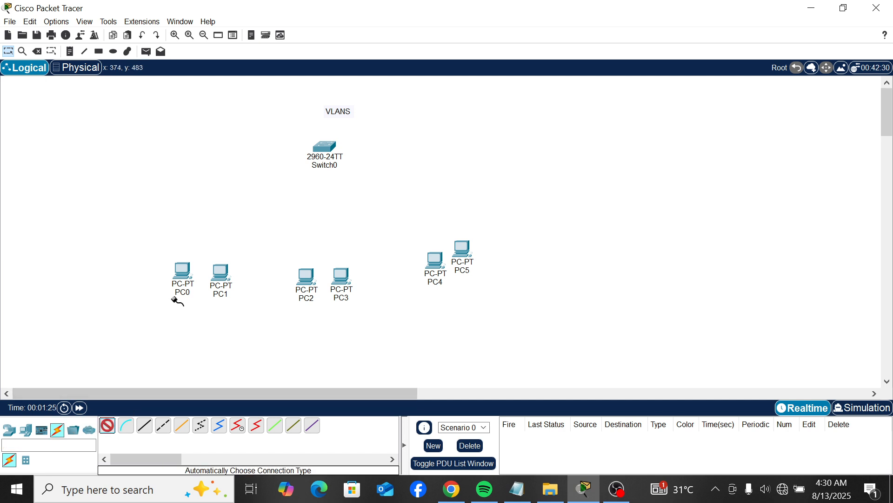
click(324, 147)
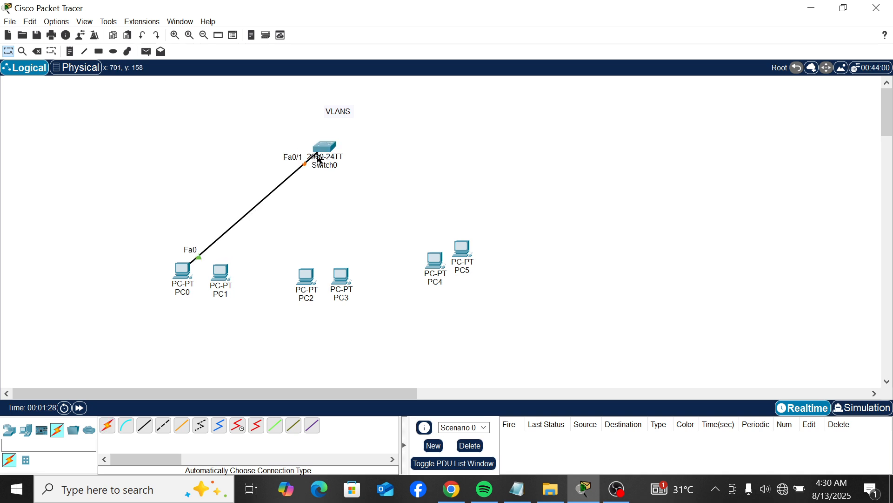
click(106, 426)
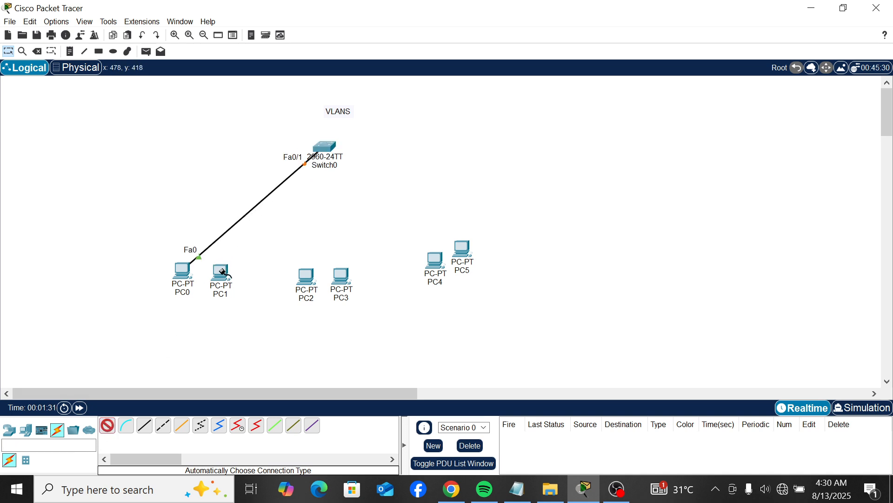
click(222, 273)
click(321, 150)
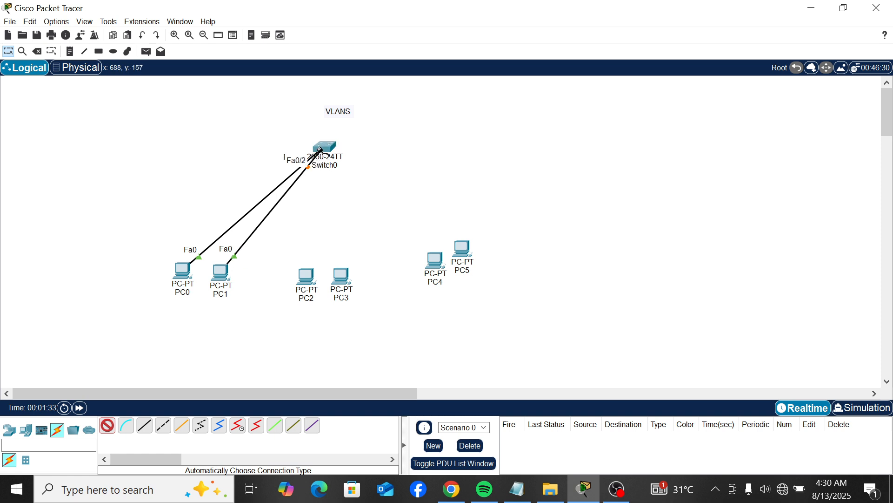
- Cable PC2 and PC3 to Switch0 with automatically chosen connections
click(320, 149)
click(306, 276)
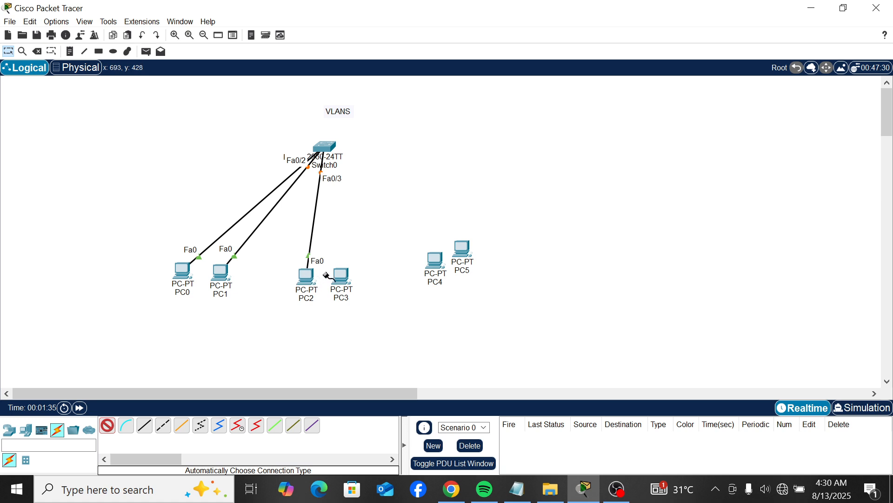
click(340, 272)
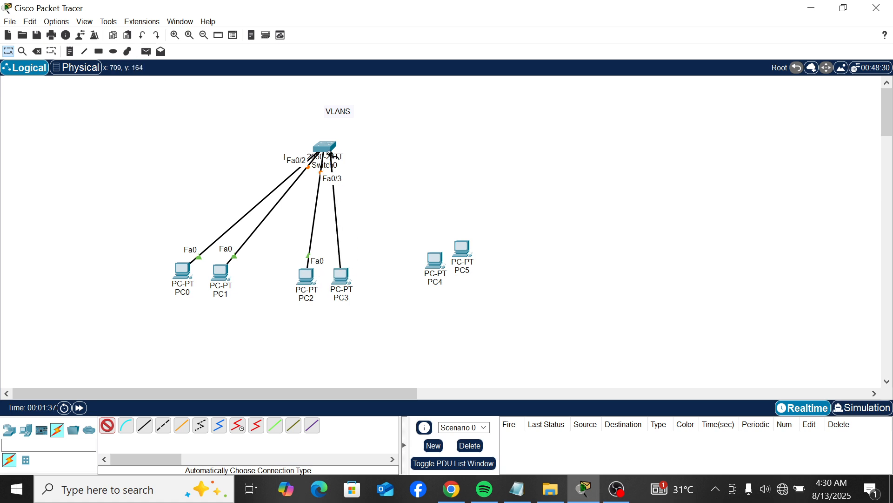
click(328, 149)
- Cable PC4 and PC5 to Switch0 with automatic connections, and return to the selection tool
click(329, 148)
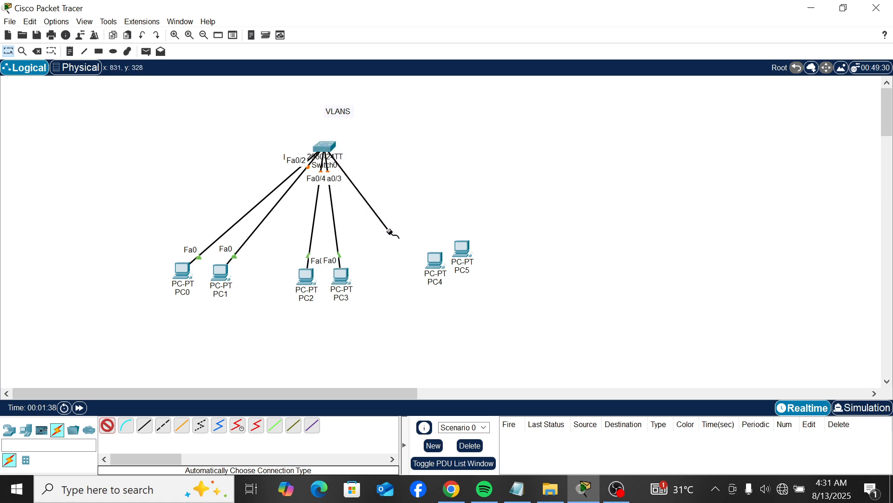
click(436, 259)
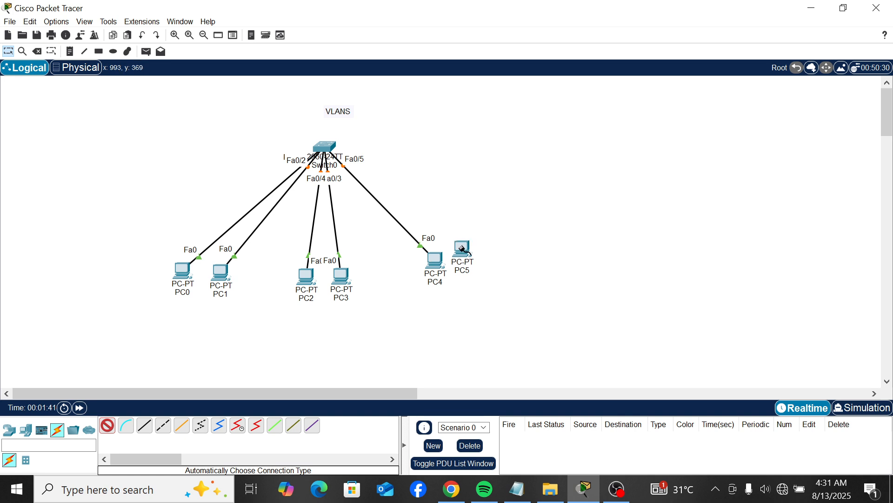
click(463, 248)
click(328, 148)
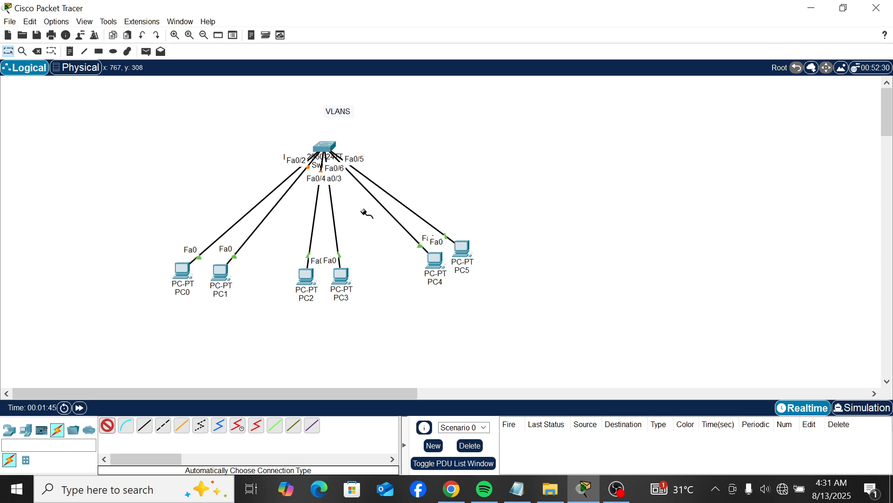
click(14, 55)
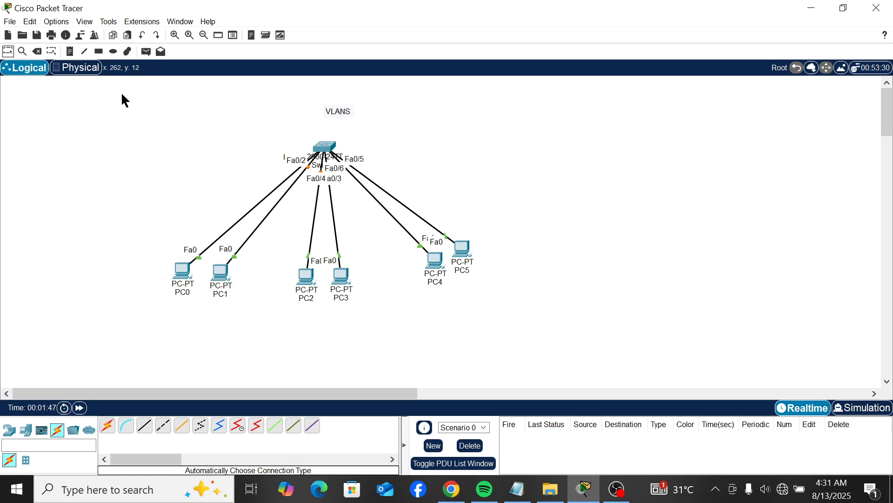
- Open Switch0's command line and enter global configuration mode with EN and CONF T
click(324, 150)
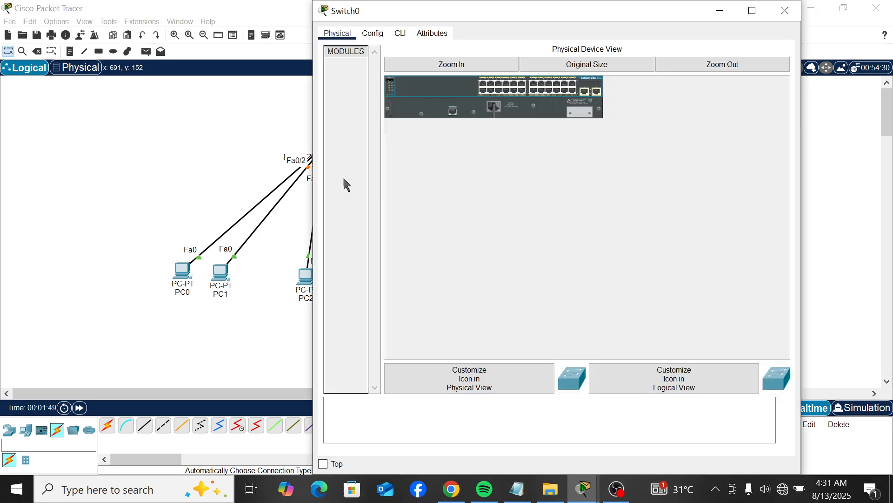
click(380, 40)
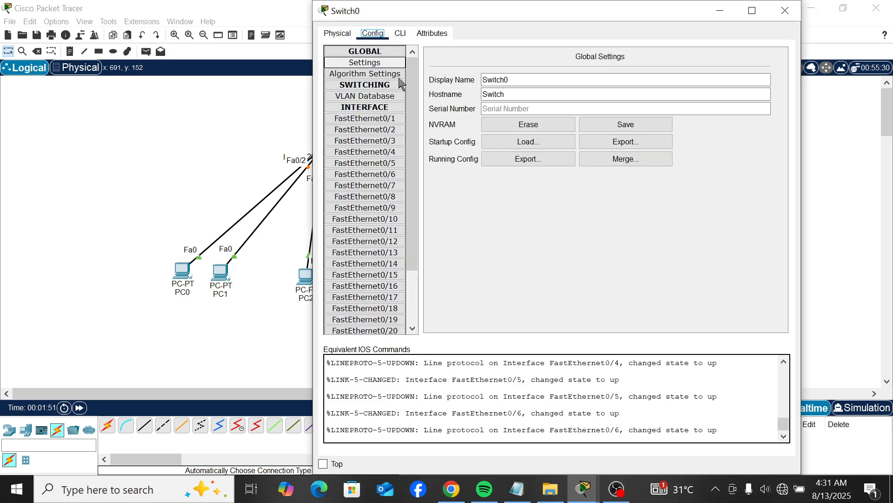
click(402, 40)
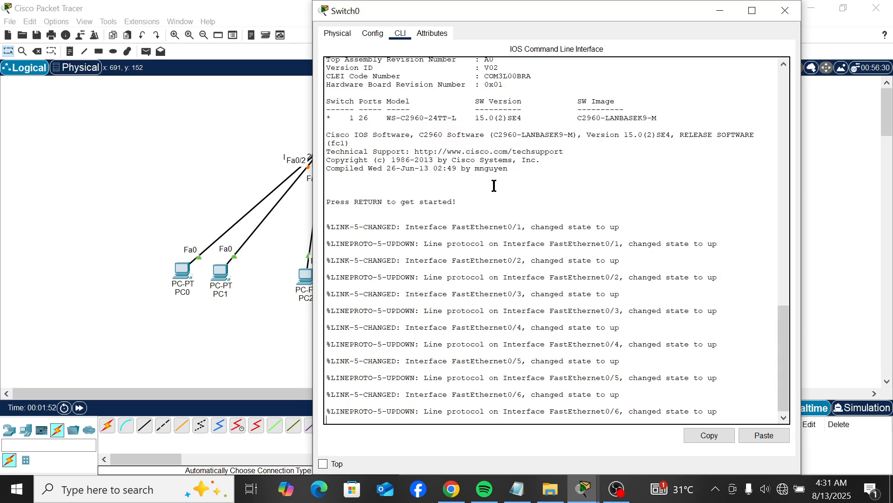
key(Return)
key(Return)
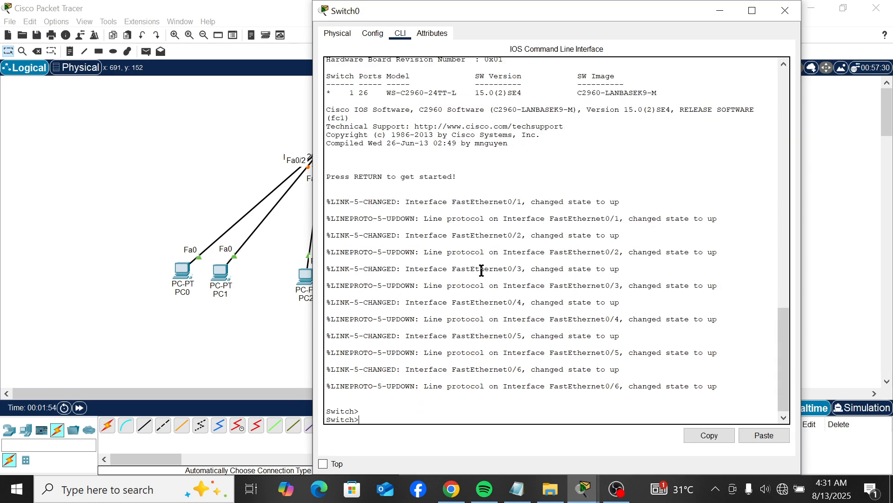
text(EN)
key(Return)
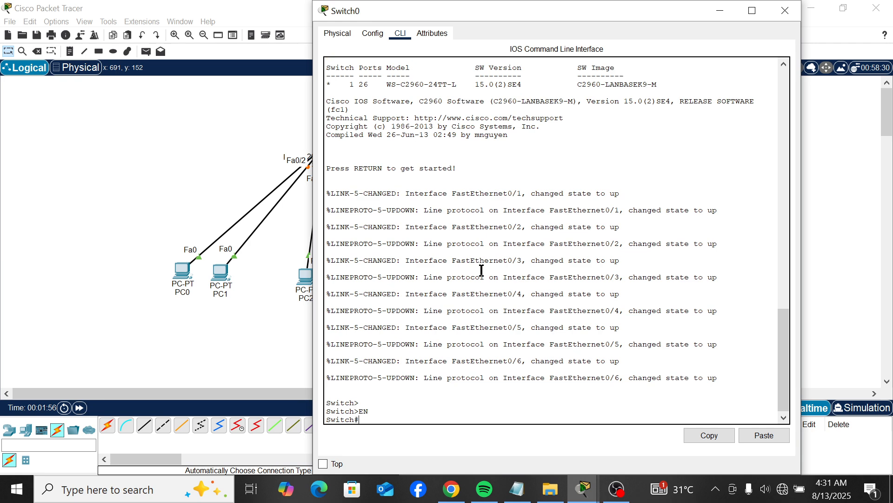
text(CONF T)
key(Return)
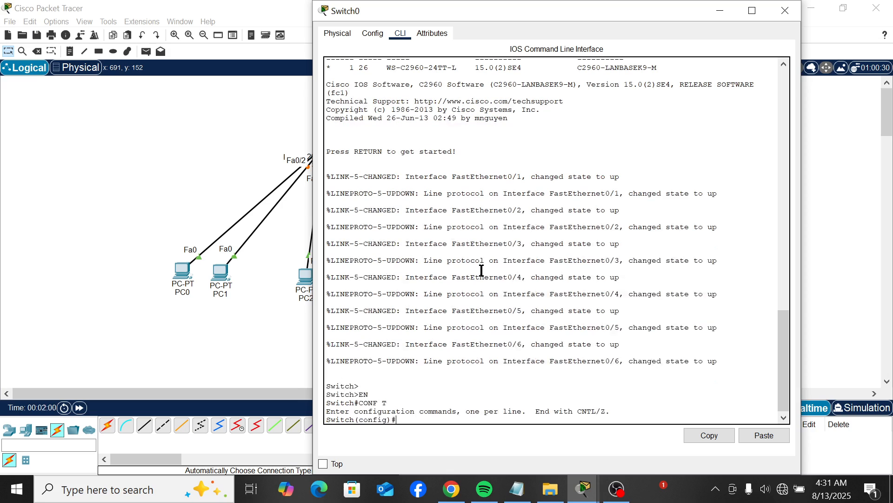
- Return to the topology, draw an unfilled black-outlined circle, and move it so it encloses PC0 and PC1
click(144, 150)
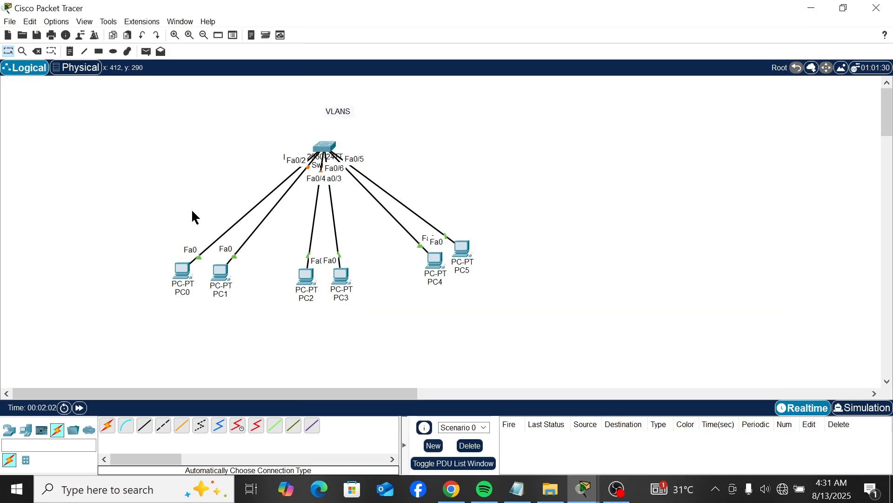
click(113, 51)
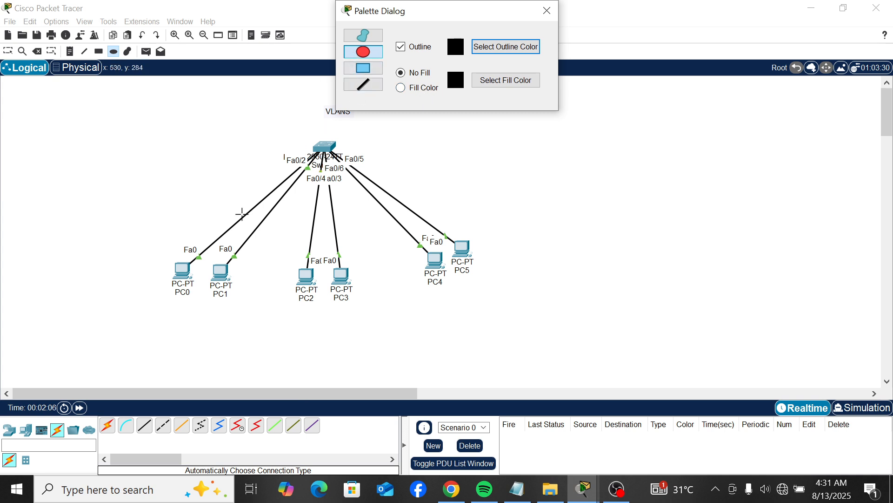
mouse_move(208, 223)
mouse_down()
mouse_move(168, 229)
mouse_move(199, 326)
mouse_move(91, 317)
mouse_move(91, 334)
mouse_up()
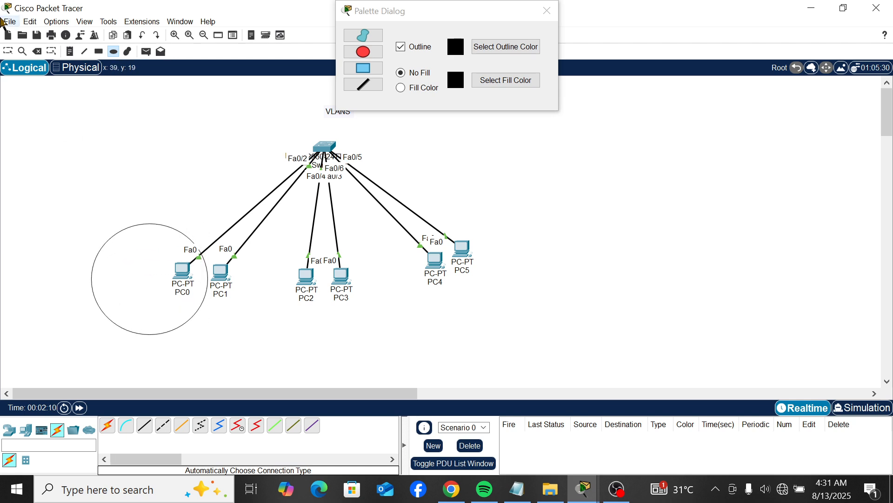
click(8, 51)
drag(156, 303, 202, 303)
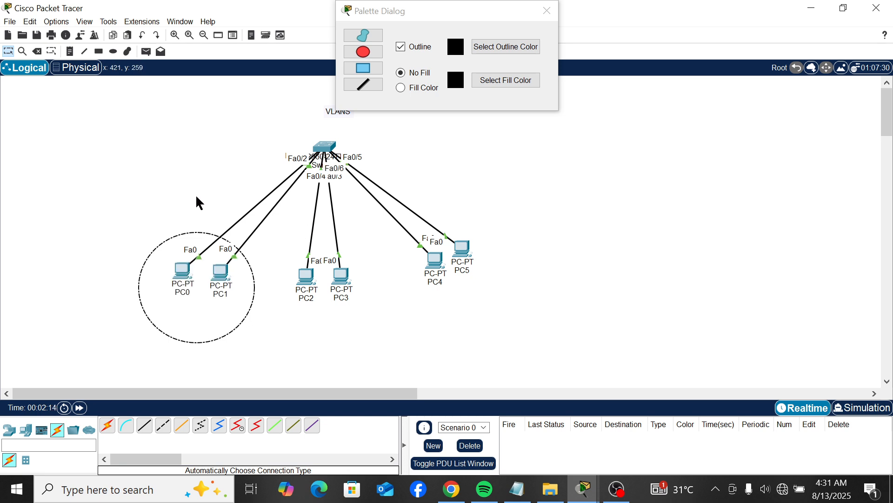
click(251, 300)
click(259, 305)
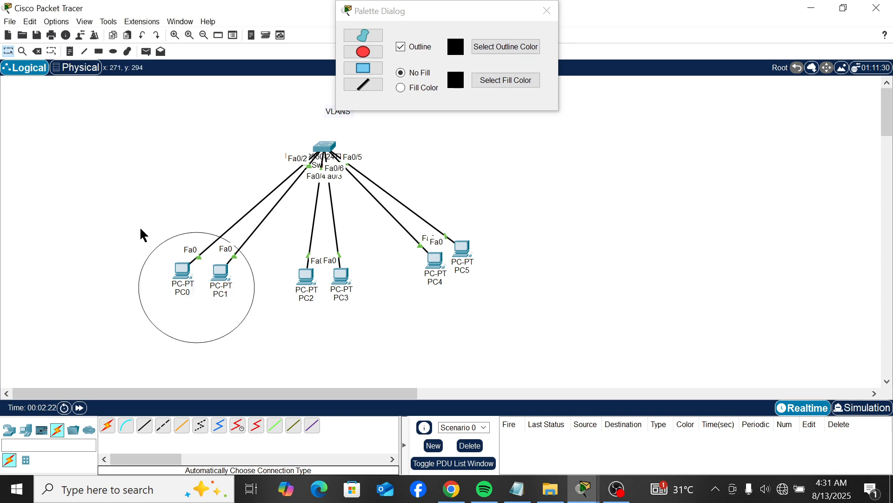
click(226, 334)
click(247, 326)
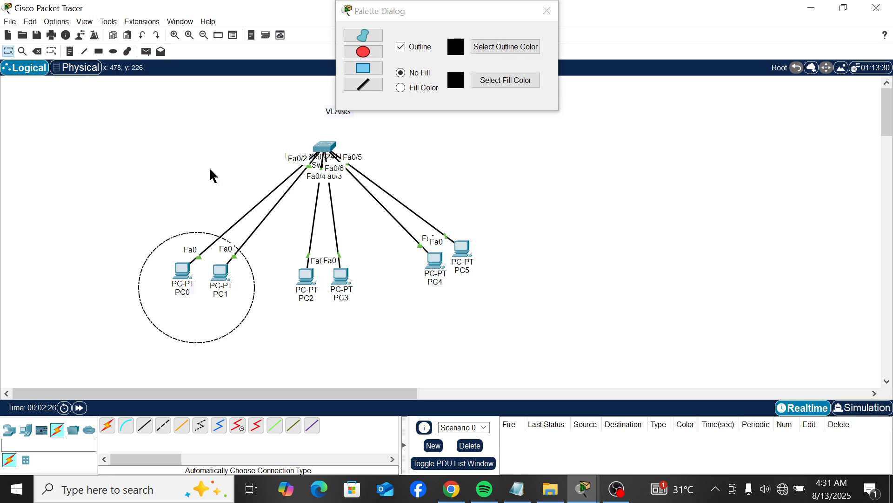
- Draw two more unfilled ellipses and position one around PC2 and PC3 and the other around PC4 and PC5
click(367, 55)
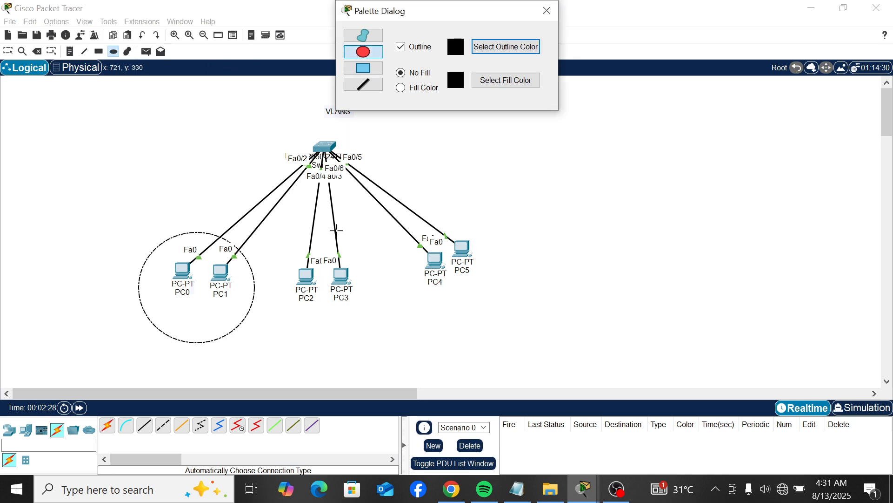
mouse_move(346, 237)
mouse_down()
mouse_move(290, 313)
mouse_move(261, 315)
mouse_up()
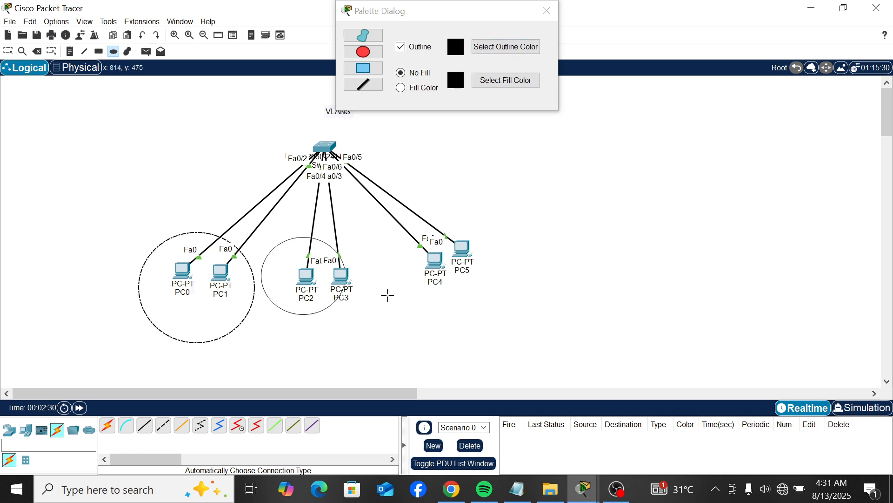
mouse_move(396, 266)
mouse_down()
mouse_move(446, 225)
mouse_move(507, 303)
mouse_move(511, 345)
mouse_up()
click(8, 51)
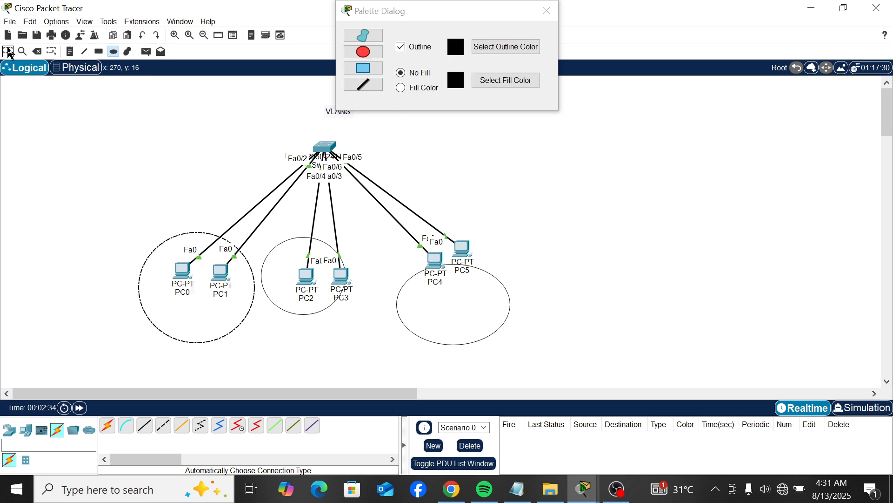
drag(488, 335, 493, 289)
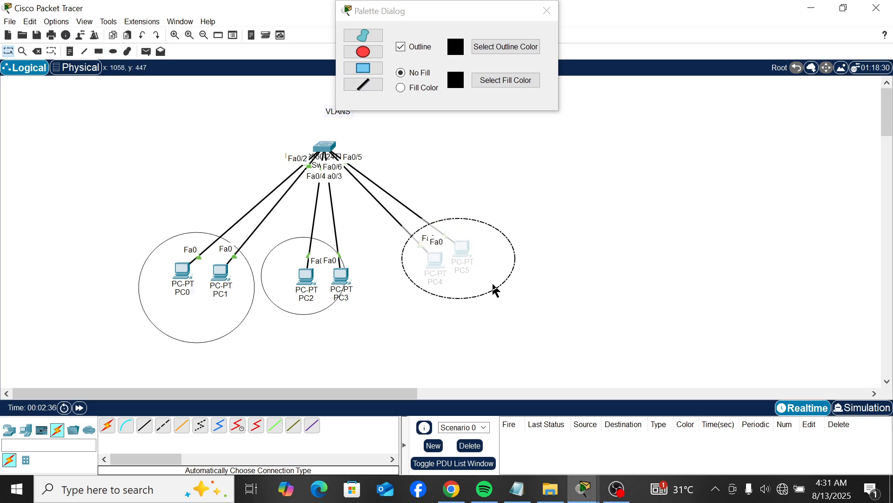
drag(328, 289, 345, 294)
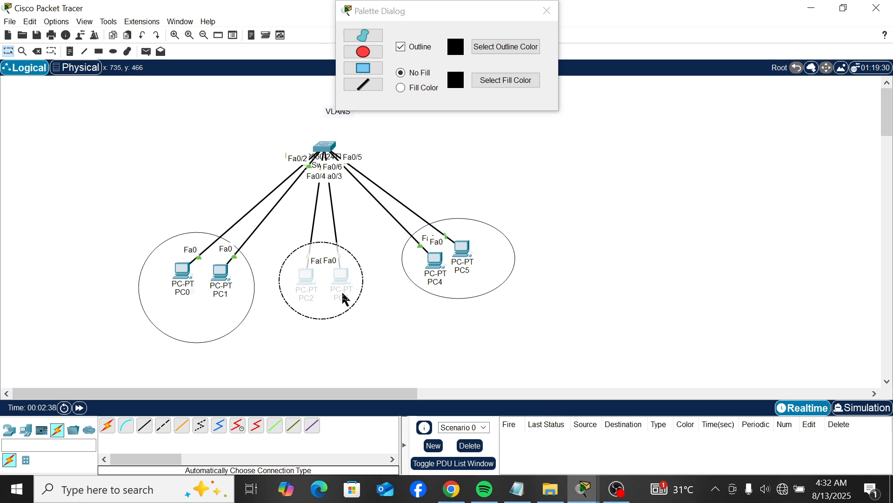
click(121, 133)
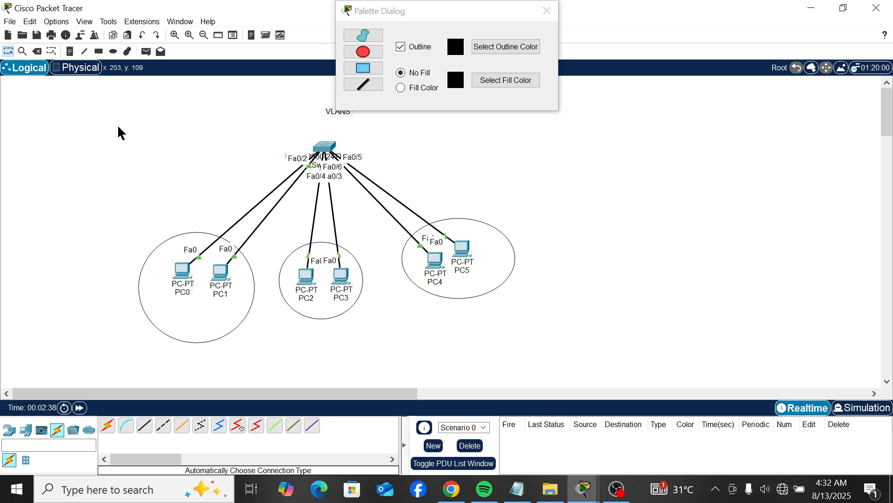
- Add the notes IT DEPT by PC0 and PC1, HR DEPT below PC2 and PC3, and SALES below PC4 and PC5
click(70, 51)
click(149, 310)
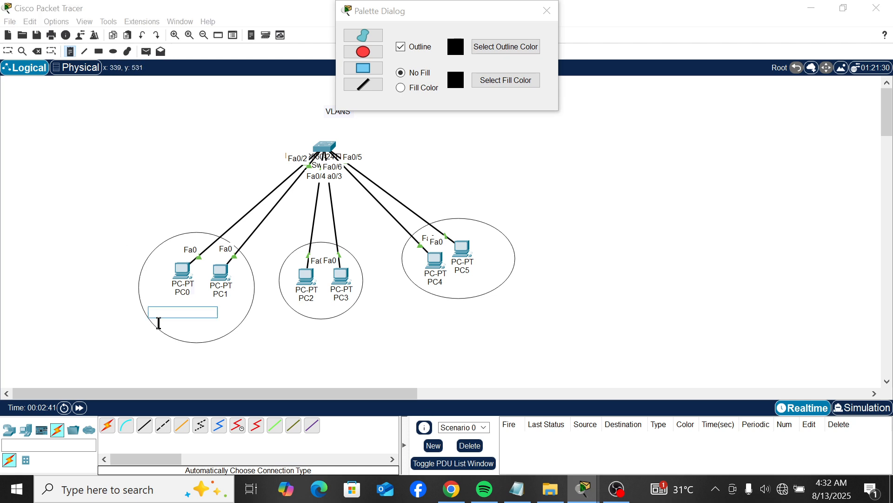
text(IT DEPT)
click(303, 332)
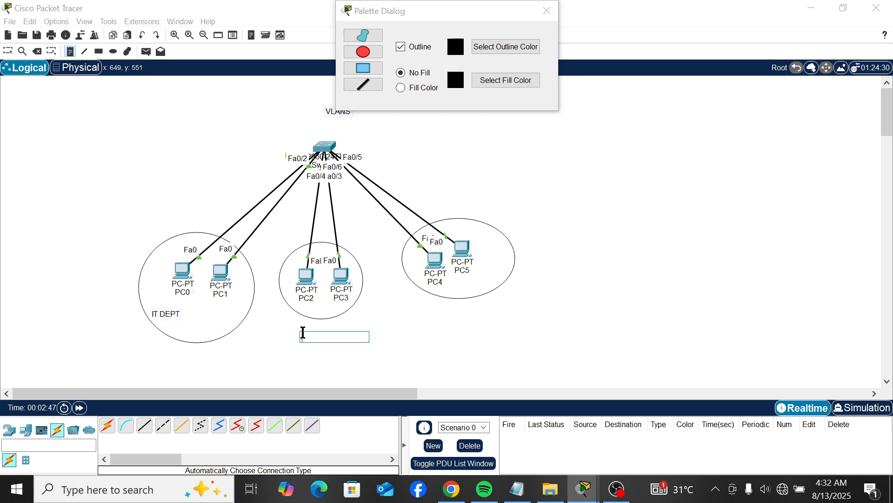
text(HR DEPT)
click(461, 313)
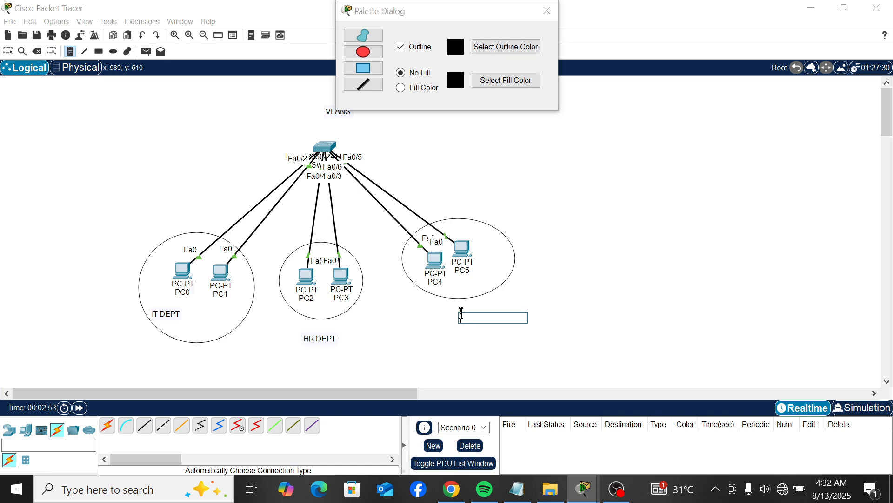
text(SALES)
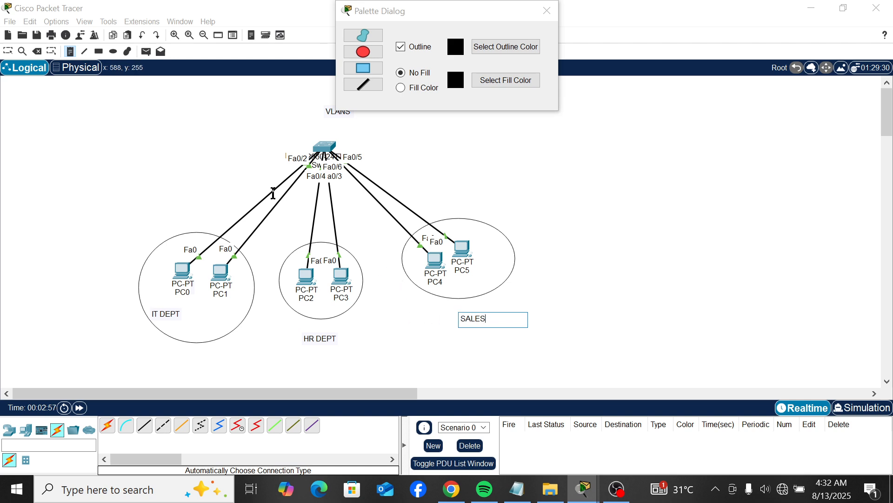
click(8, 51)
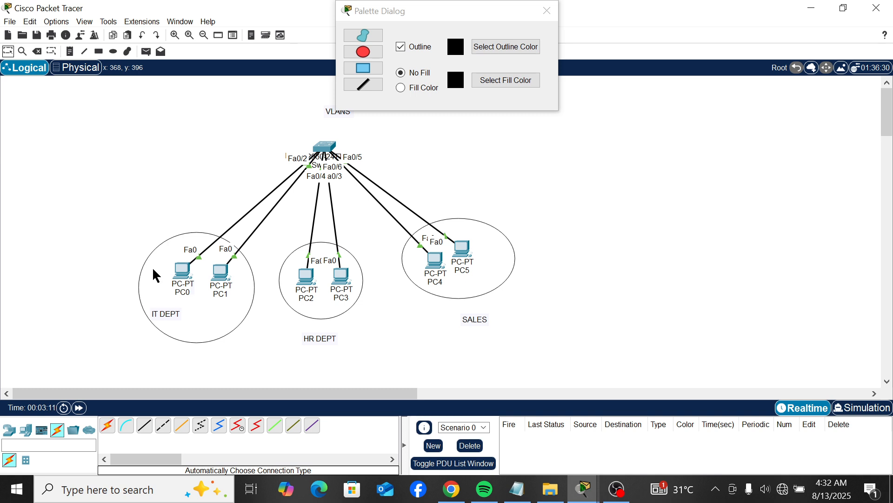
- Return to Switch0's command line and create VLAN 10 with the name IT
click(328, 155)
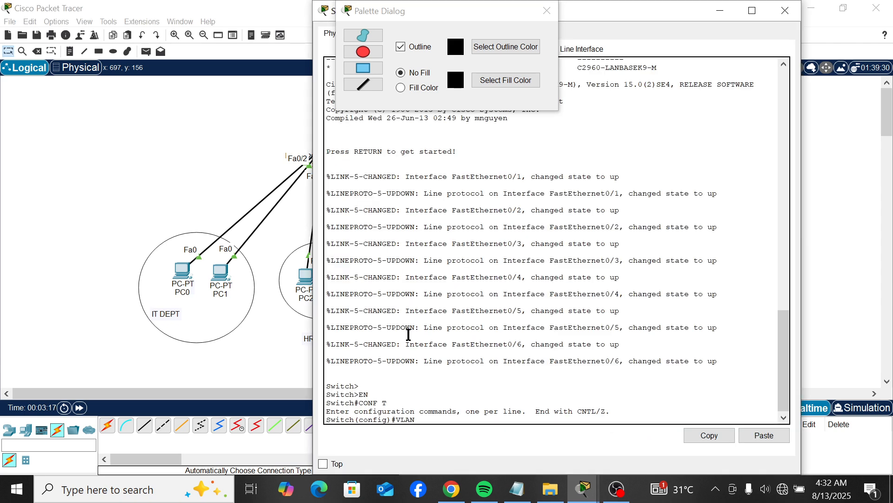
text(VLAN 10)
key(Return)
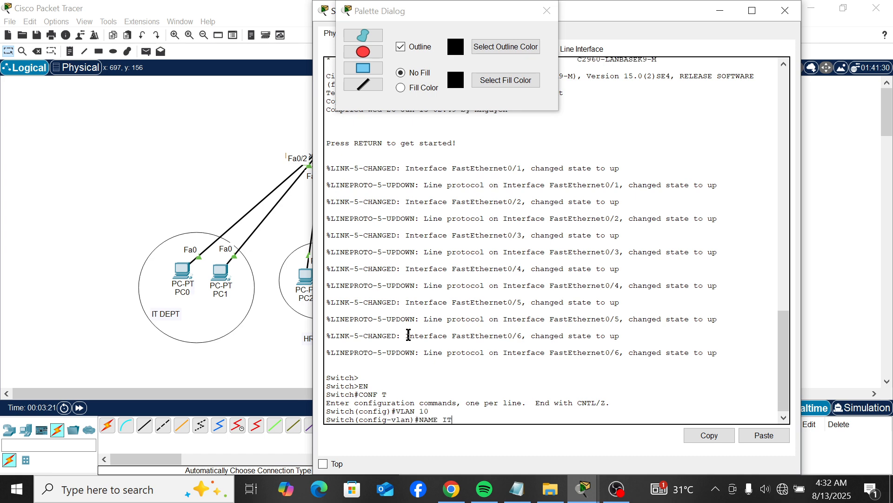
text(NAME IT)
key(Return)
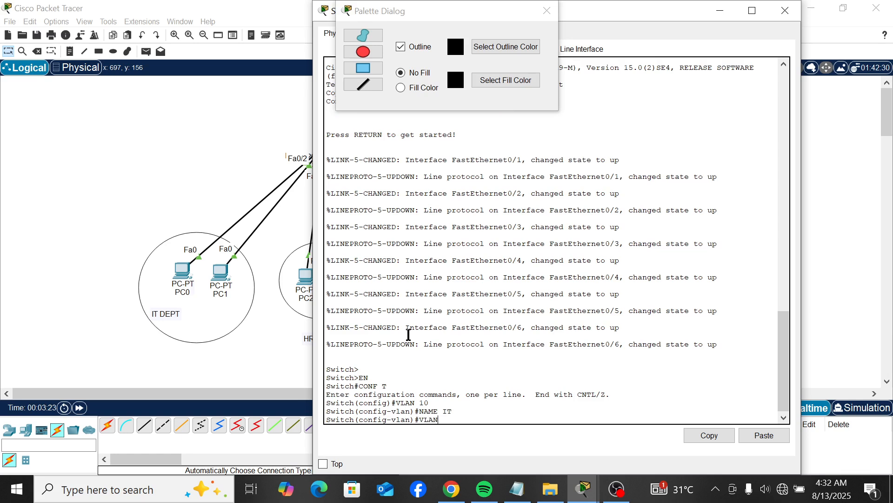
- Create VLAN 20 named HR and VLAN 30 named SALES on Switch0
text(VLAN 20)
key(Return)
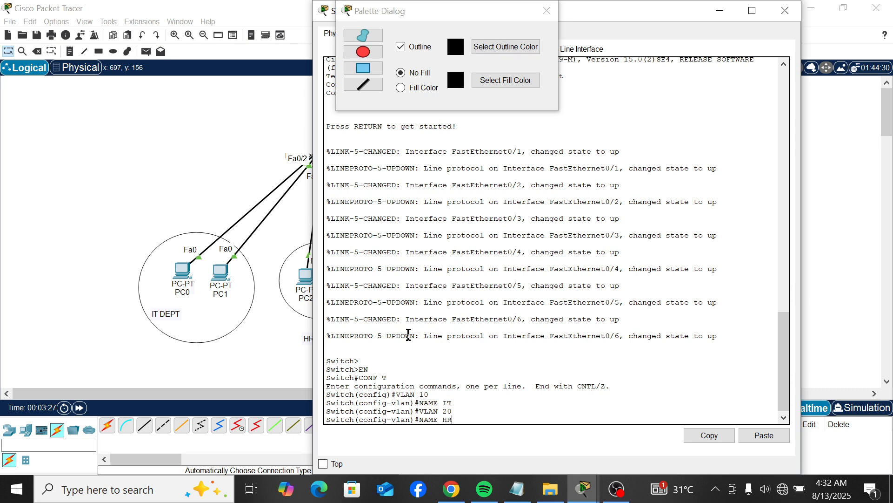
text(NAME HR)
key(Return)
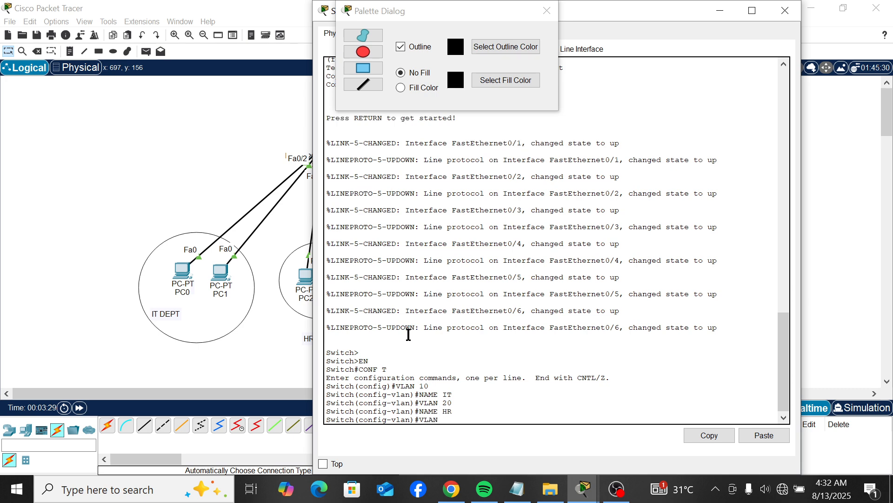
text(VLAN 30)
key(Return)
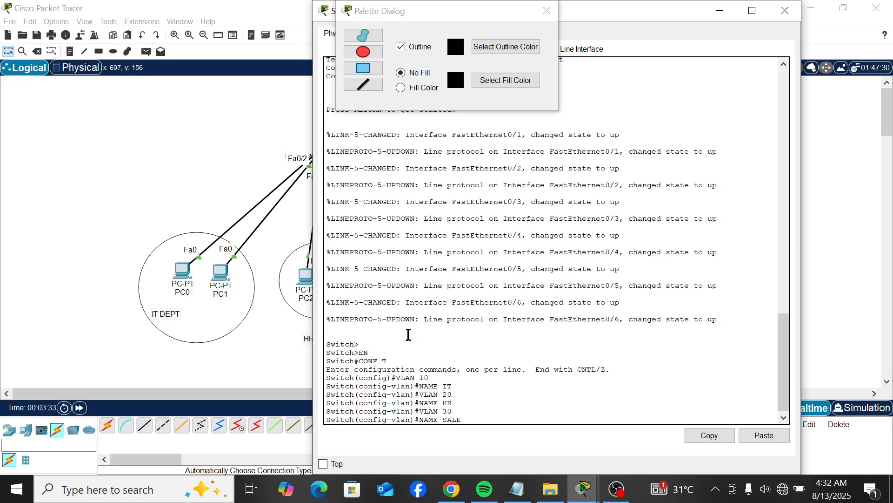
text(NAME SALES)
key(Return)
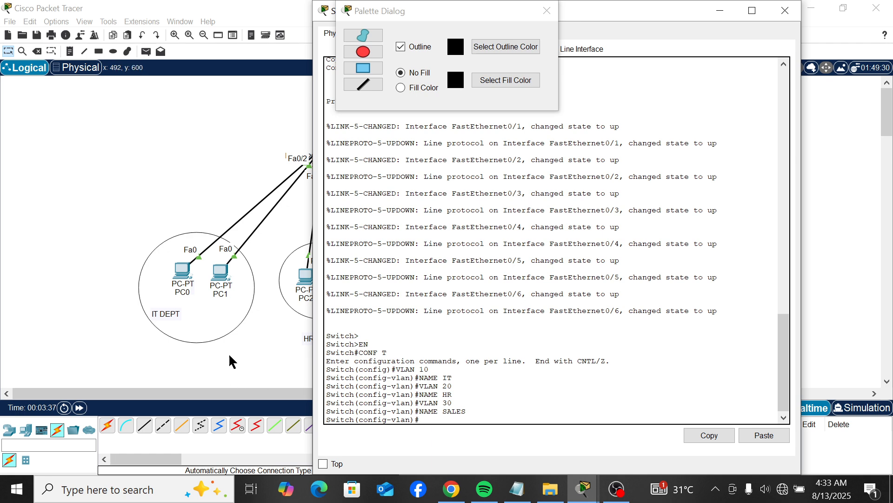
- Look over the topology, return to Switch0's command line, and leave VLAN configuration mode with EX
click(270, 358)
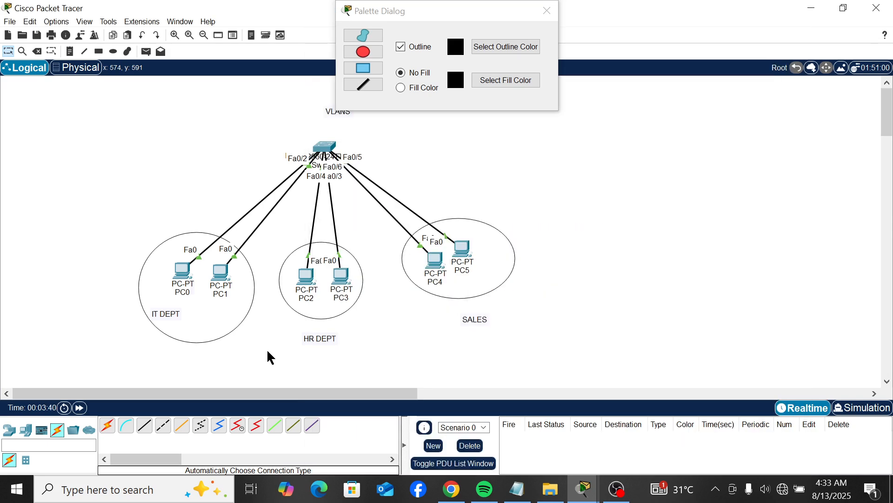
click(325, 148)
key(Return)
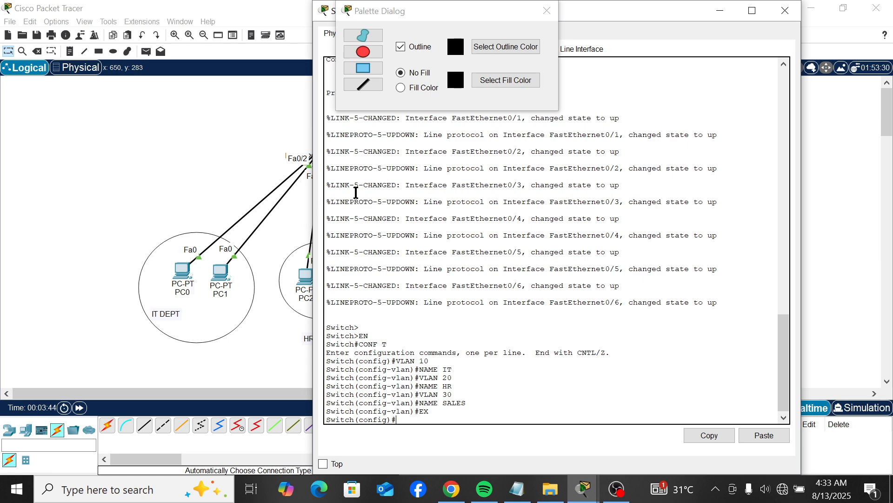
- Close the drawing palette and move PC0 slightly away from PC1 inside the IT DEPT circle
click(547, 10)
click(547, 10)
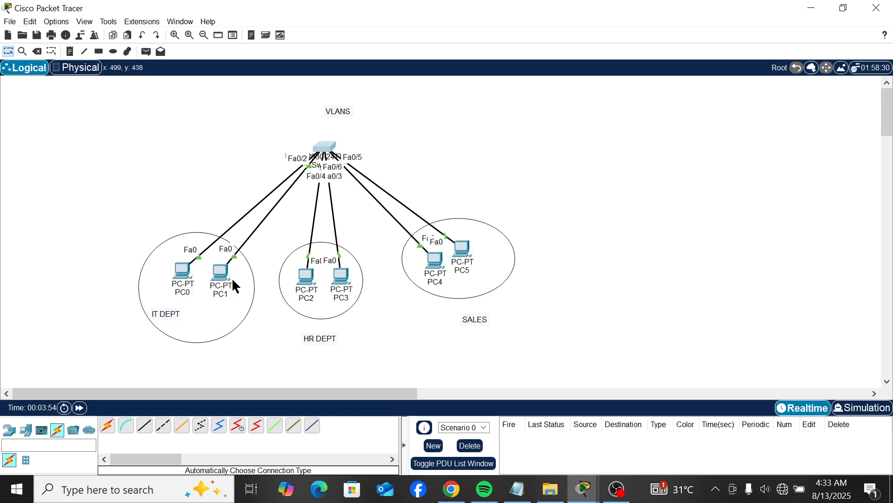
mouse_move(182, 270)
mouse_down()
mouse_move(101, 160)
mouse_move(164, 288)
mouse_move(170, 280)
mouse_up()
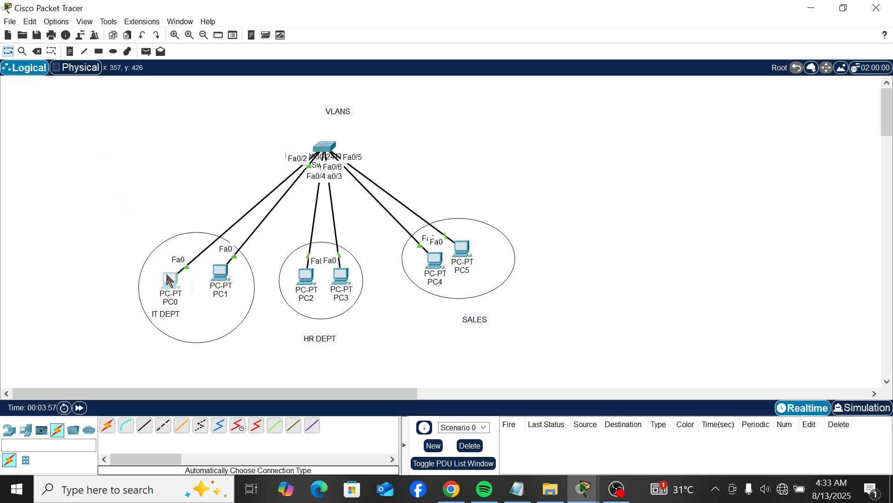
- On Switch0, enter interface range FA0/1-2 and set its switchport mode to access
click(328, 141)
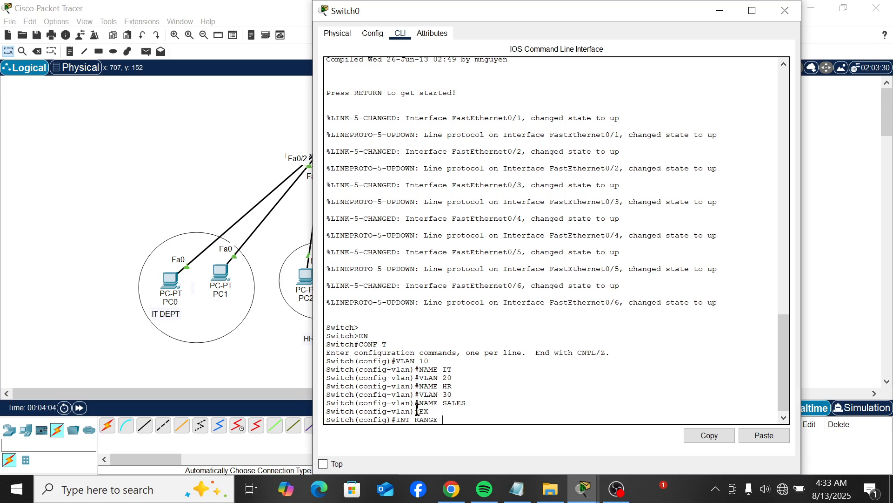
text(FA0/1-2)
key(Return)
text(SWI)
key(Tab)
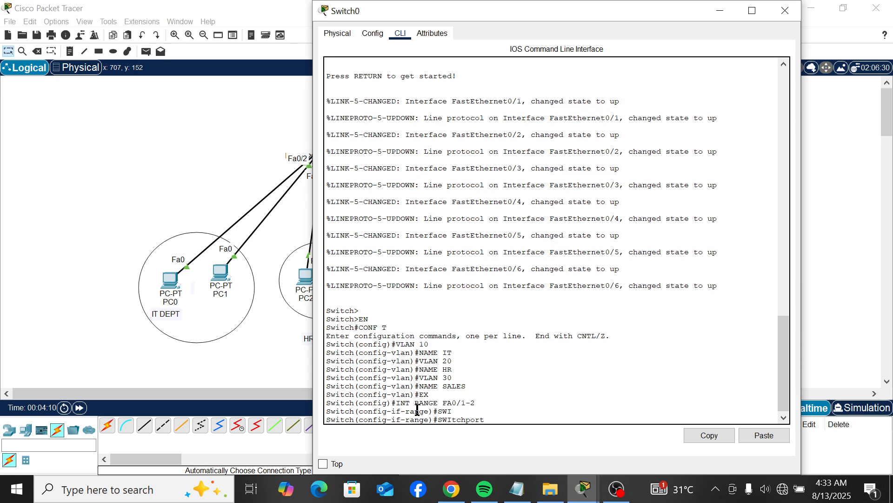
text(MODE ACCESS)
key(Return)
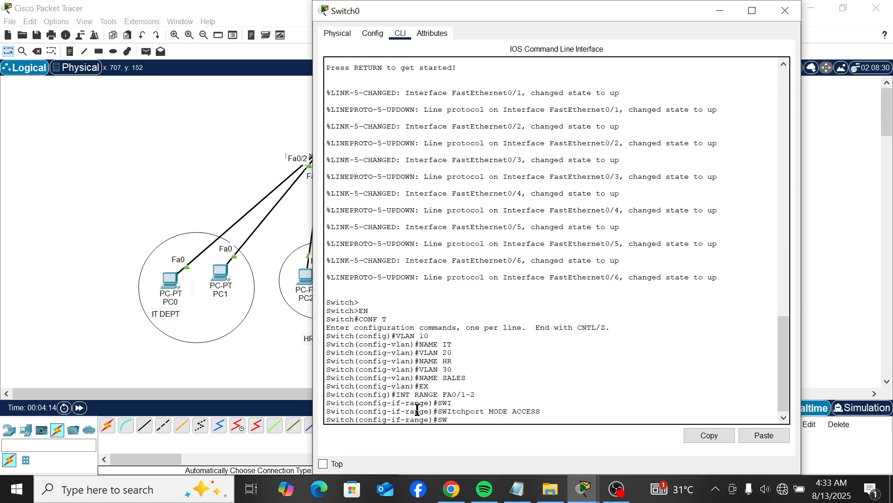
- Assign interface range FA0/1-2 to access VLAN 10 and exit to global configuration mode with EX
text(SW)
key(Tab)
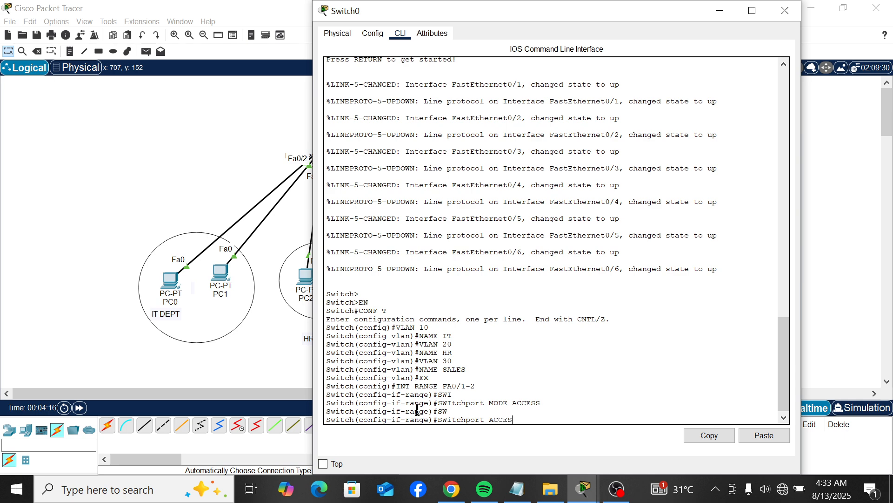
text(ACCESS VLAN 10)
key(Return)
key(Return)
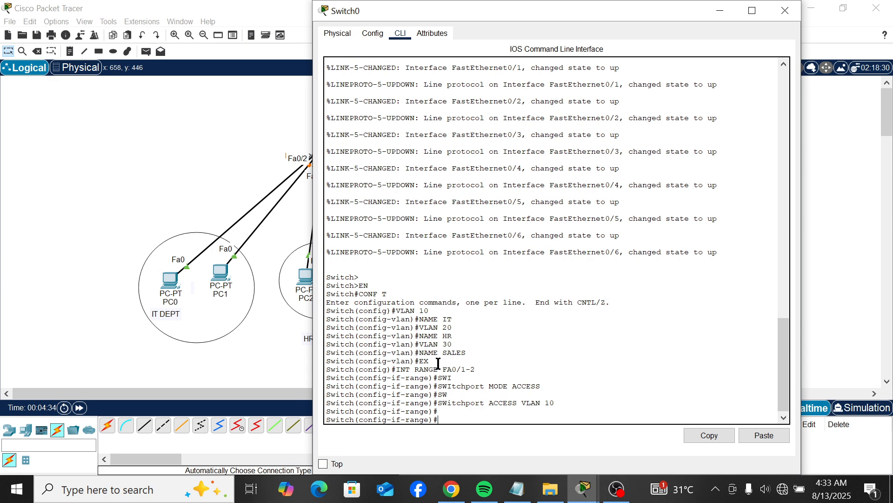
text(EX)
key(Return)
key(Return)
- Check the switch's VLAN table and its port assignments with DO SHOW VLAN
text(DO SHOW E)
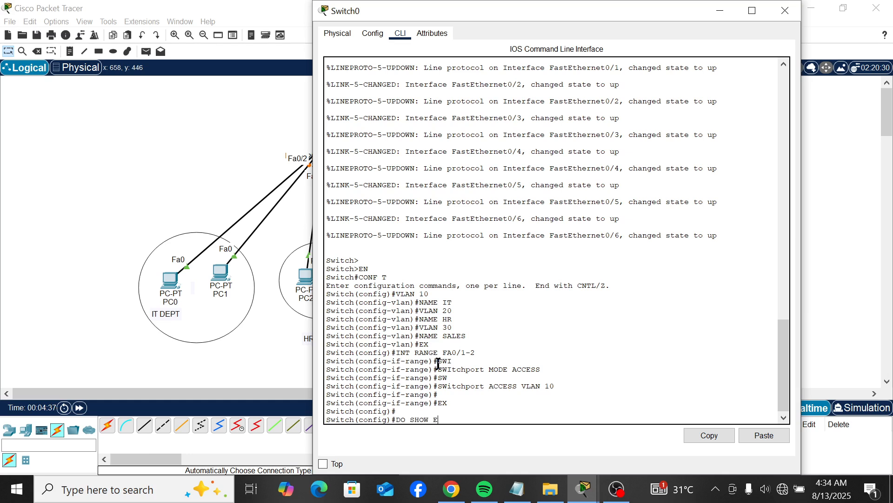
key(BackSpace)
text(VLAN)
key(Return)
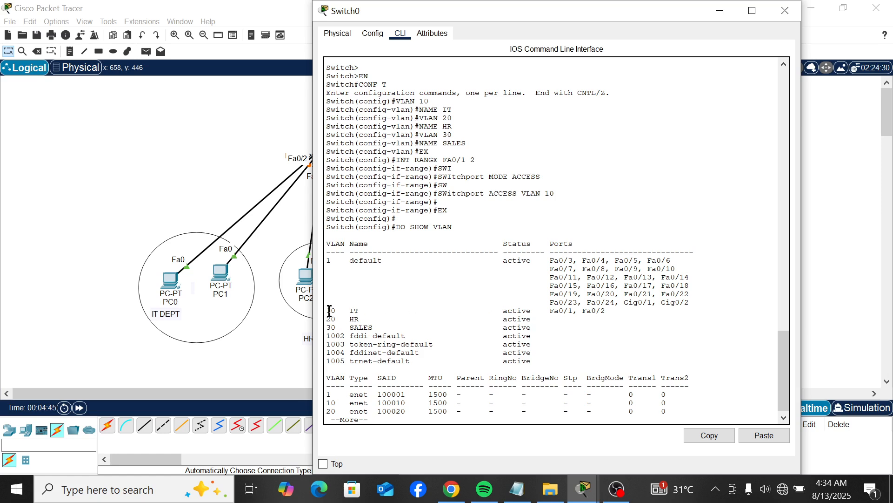
double_click(330, 245)
- Return to the topology and rearrange PC4, PC5 and their ellipse so PC5 sits beside PC4 above the SALES note
click(271, 357)
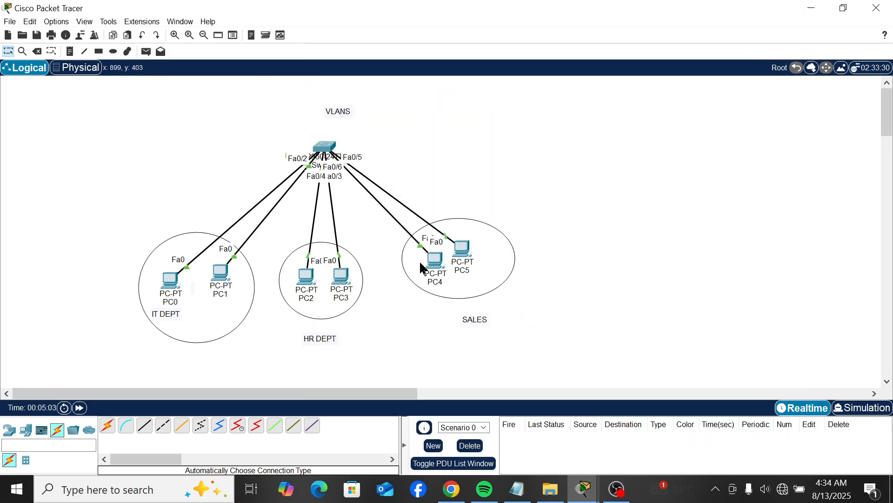
drag(438, 263, 475, 175)
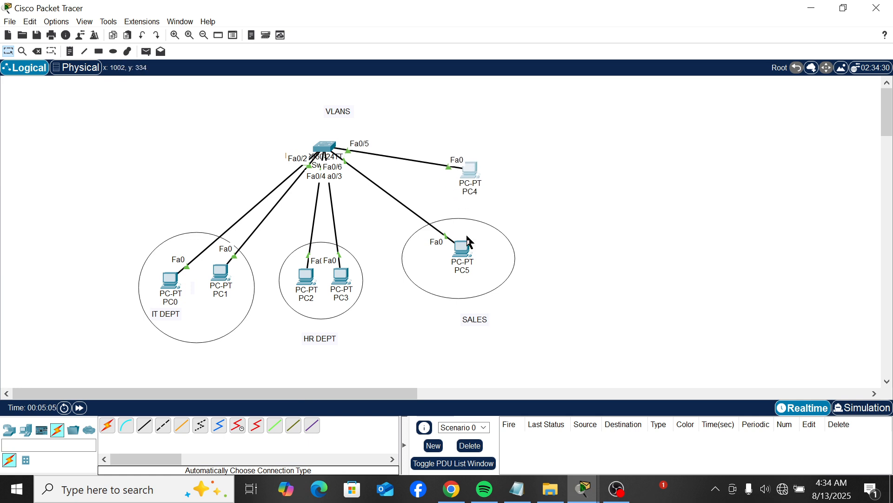
drag(468, 256, 479, 299)
drag(465, 176, 487, 274)
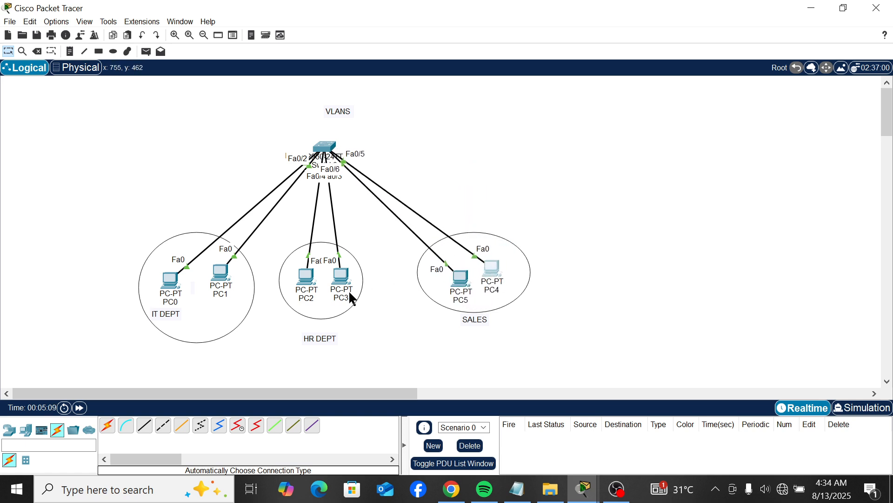
- Reopen Switch0's command line, abort the paged VLAN listing, and enter interface range FA0/3-4
click(326, 151)
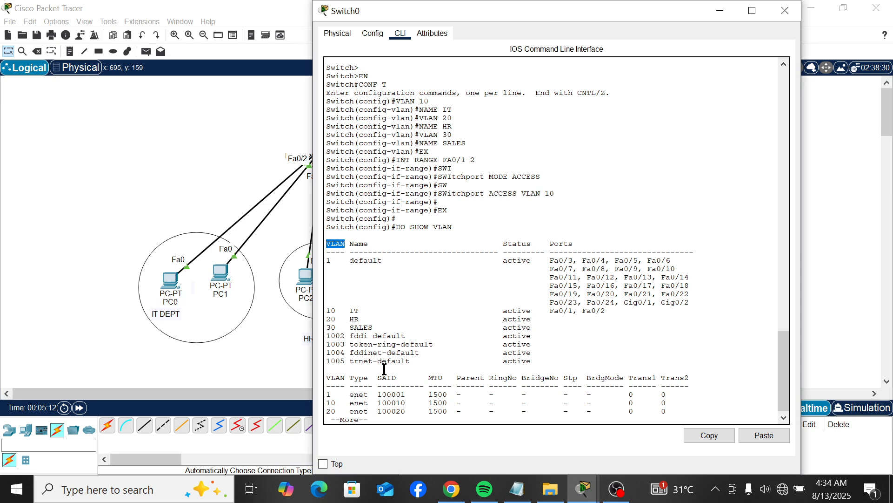
key(ctrl+c)
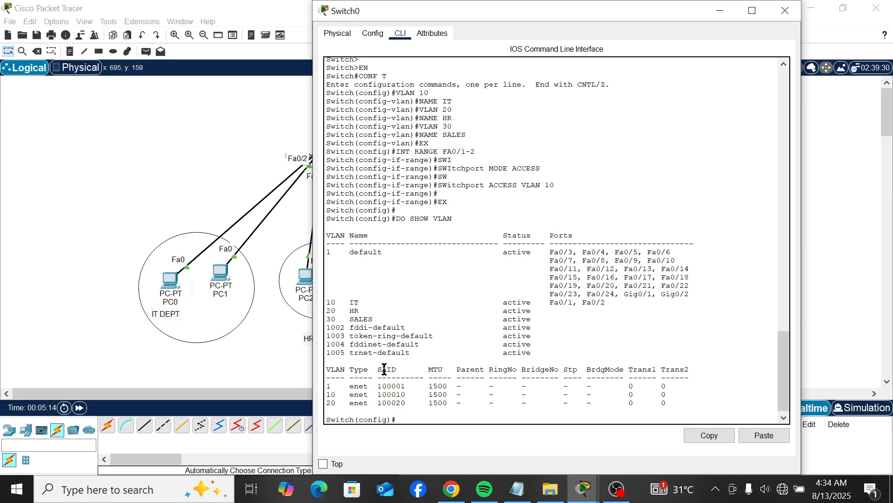
text(INT )
text(RANGE)
text( FA)
text(0/1)
text(3-4)
key(Return)
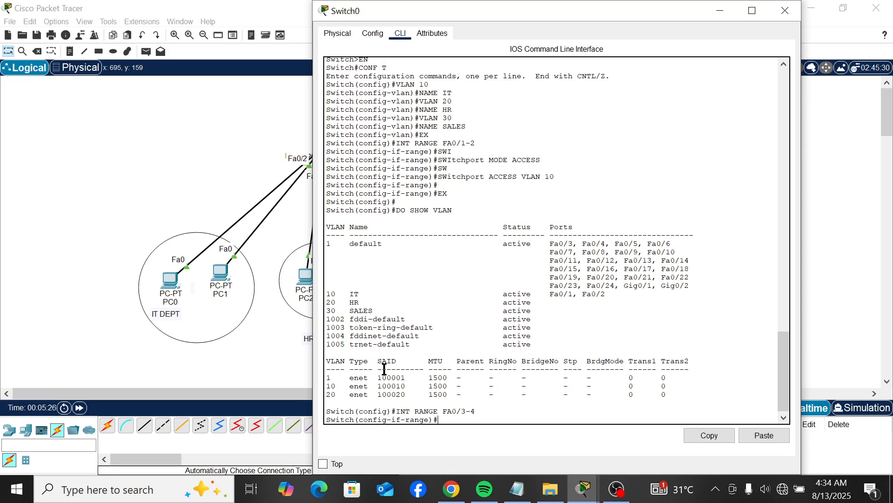
- Set the switchport mode of interface range FA0/3-4 to access
text(SW)
key(Tab)
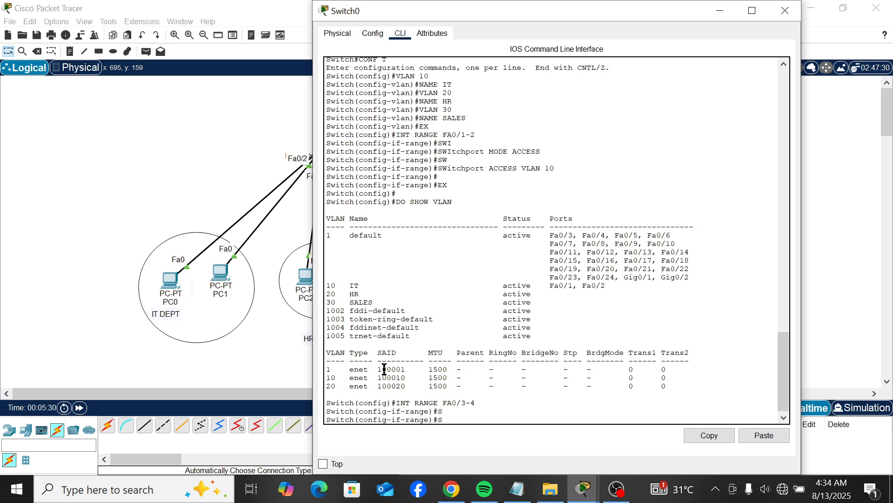
text(w)
key(Tab)
text(mode )
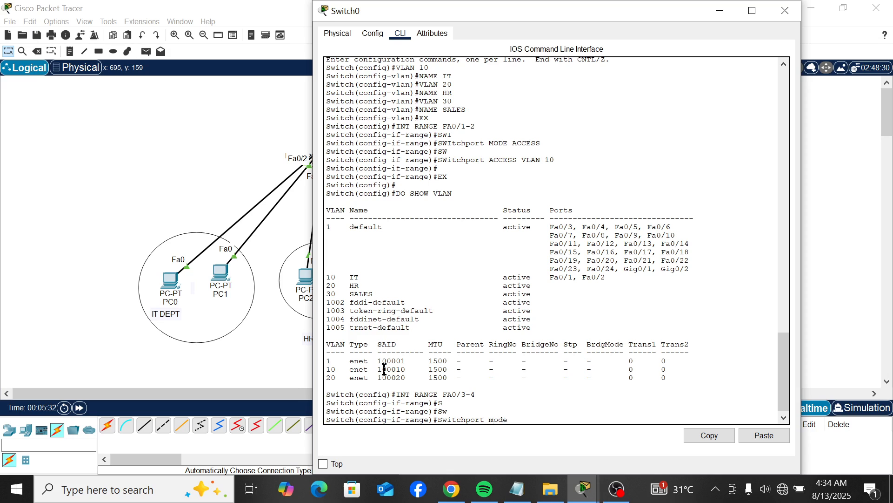
text(access)
key(Return)
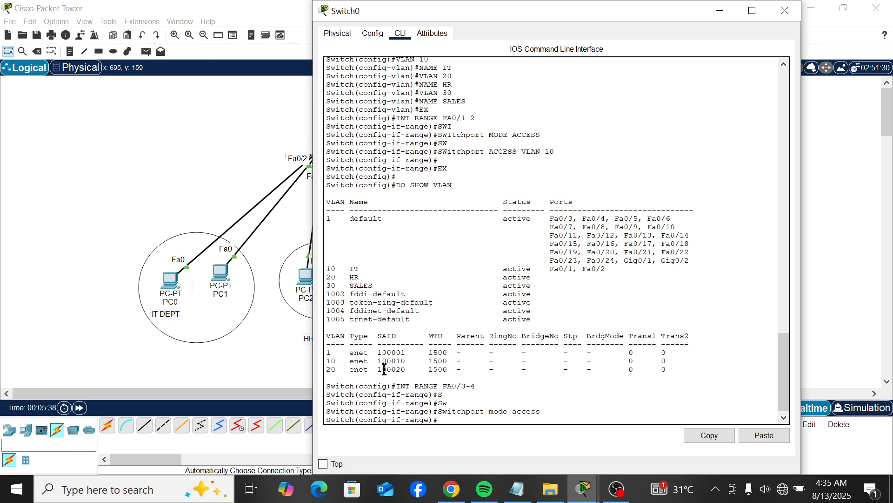
- Assign interface range FA0/3-4 to access VLAN 20 and exit to global configuration mode
text(sw)
key(Tab)
text(acces)
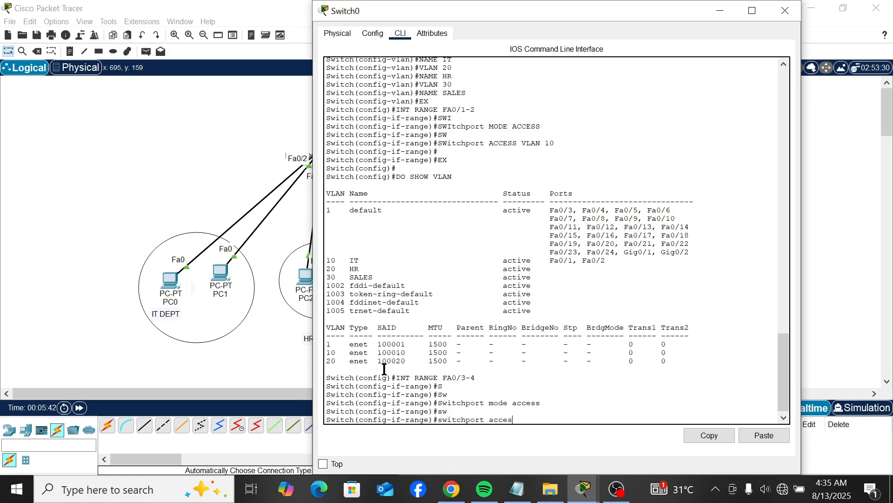
text(s vlan 20)
key(Return)
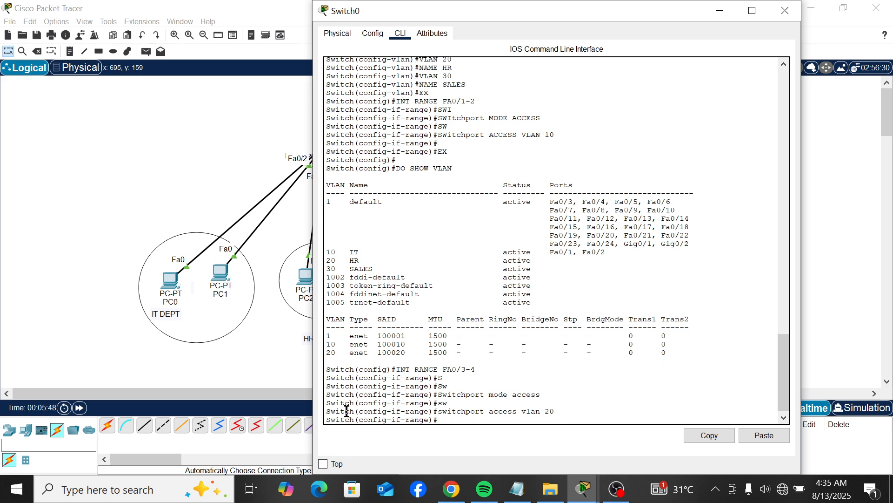
text(ex)
key(Return)
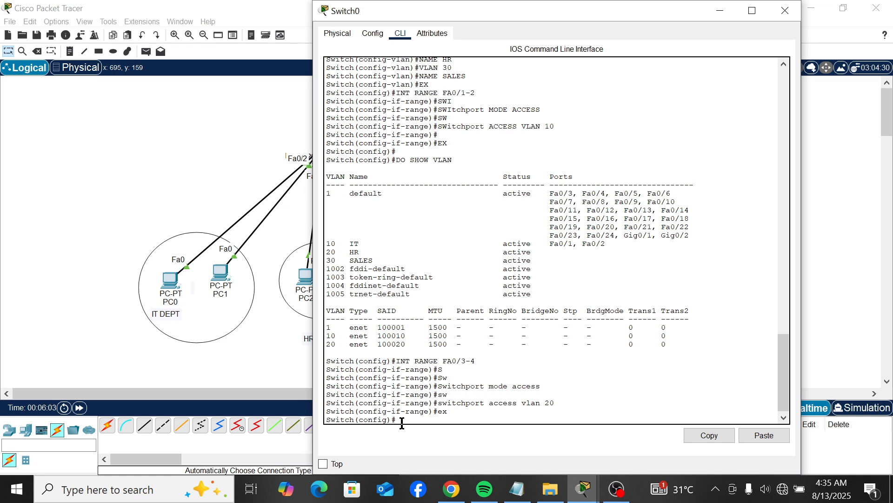
- Enter interface range fa0/5-6 on Switch0 and set its switchport mode to access
text(int f)
key(BackSpace)
text(range fa0/5-6)
key(Return)
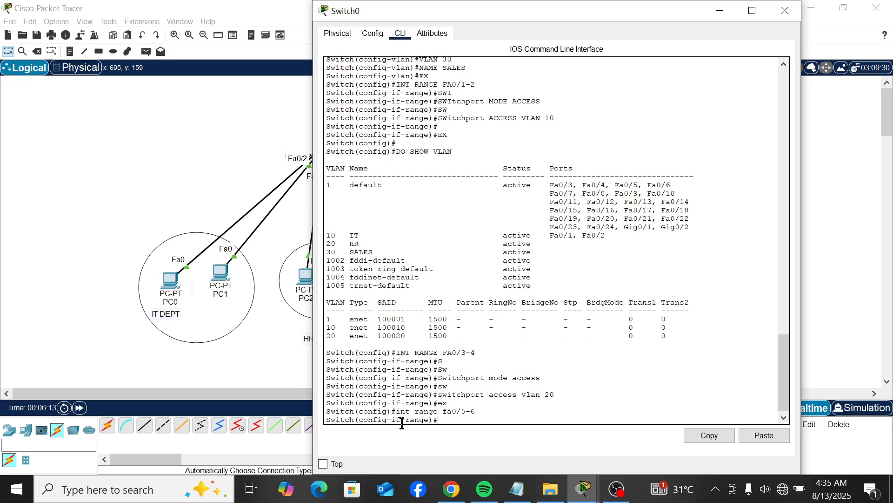
text(sw)
key(Tab)
text(mo)
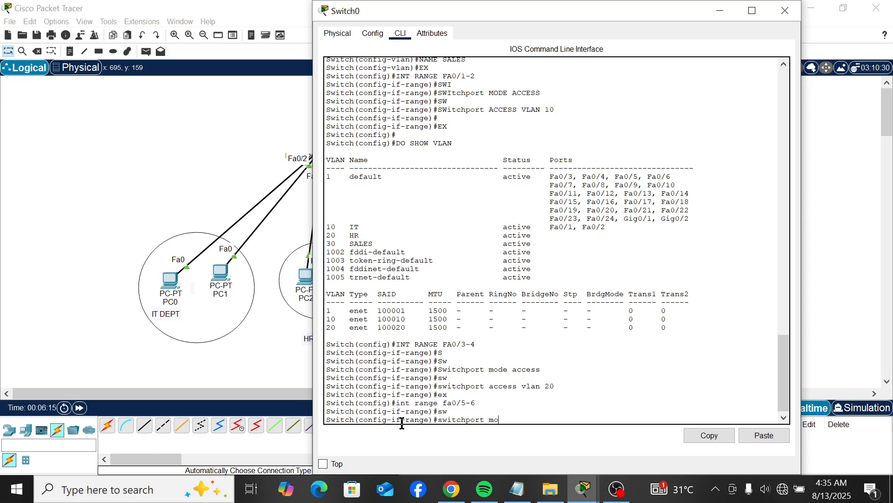
text(de access)
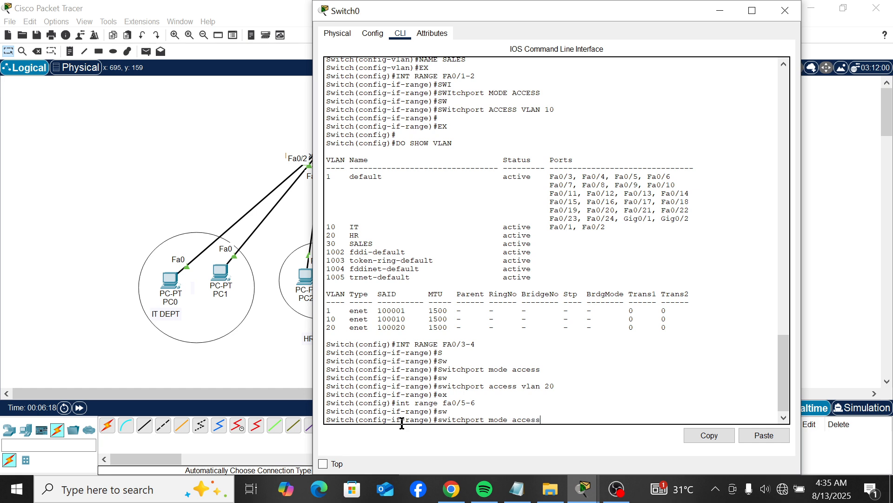
key(Return)
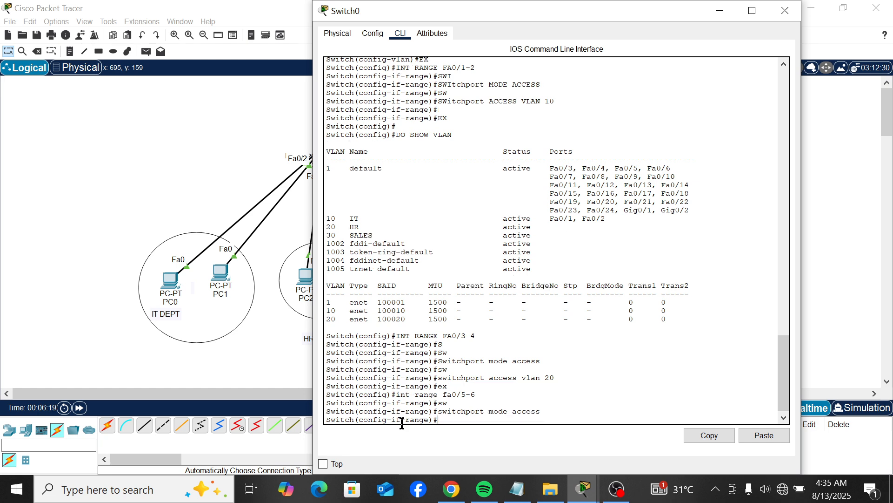
- Assign interface range fa0/5-6 to access VLAN 30 and exit to global configuration mode
text(switchport access vlan 30)
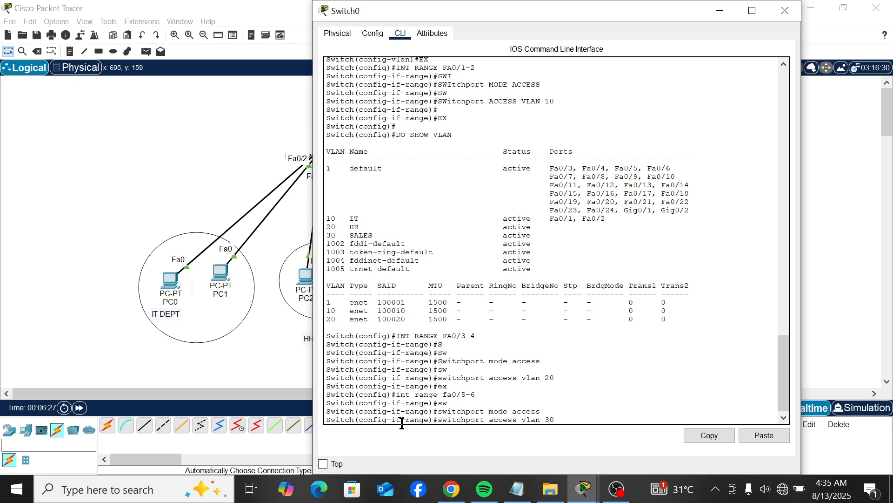
key(Return)
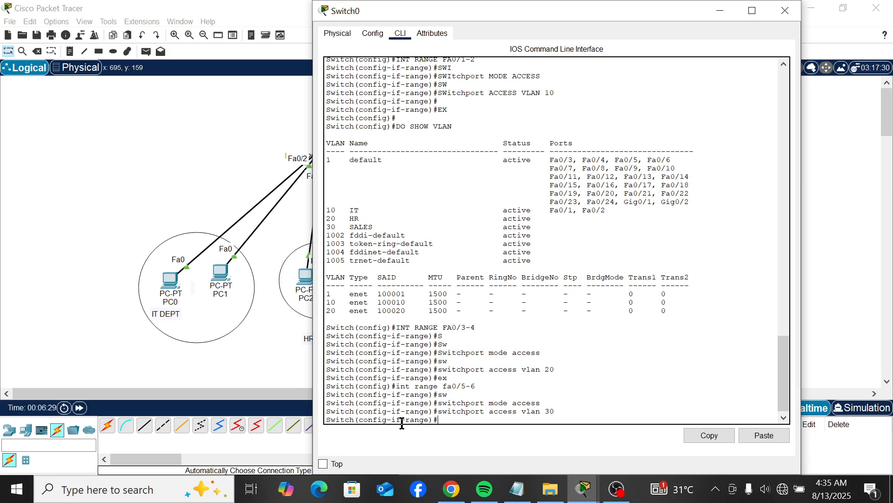
text(ex)
key(Return)
key(Return)
key(Return)
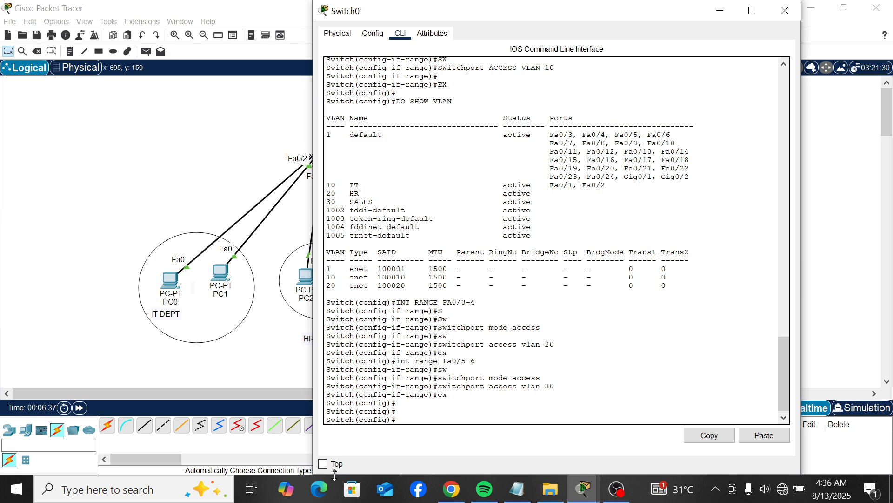
- List the switch's VLANs from configuration mode, check the HR and SALES port assignments, and return to the topology
text(do show vlan)
key(Return)
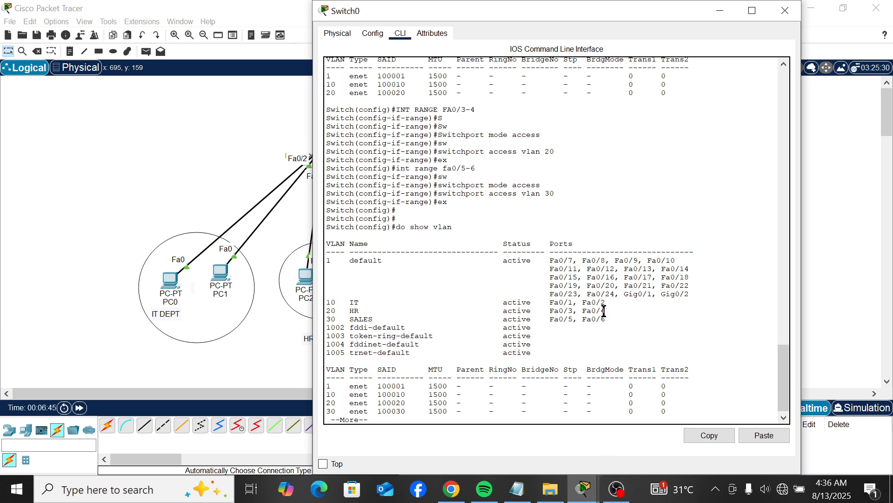
drag(606, 310, 535, 310)
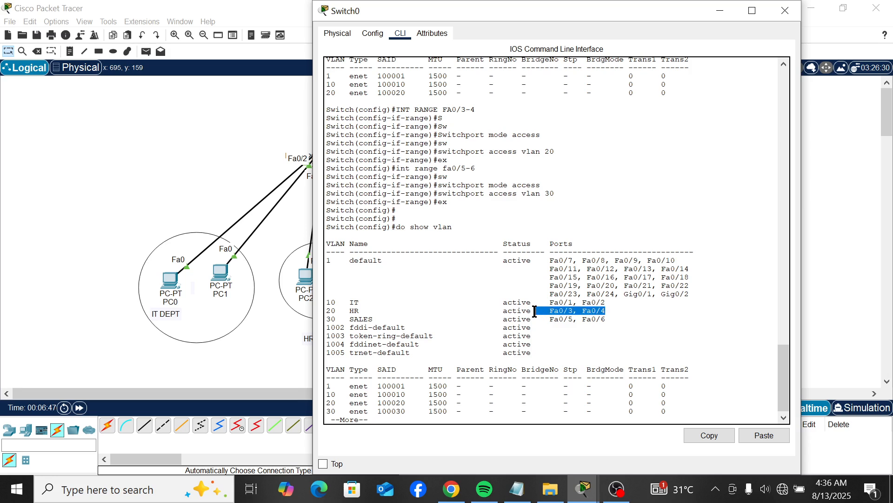
drag(615, 319, 532, 316)
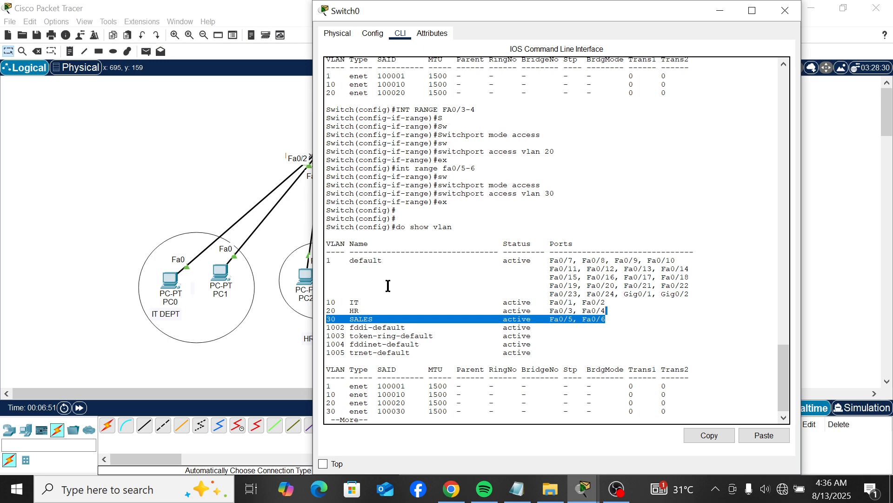
click(287, 259)
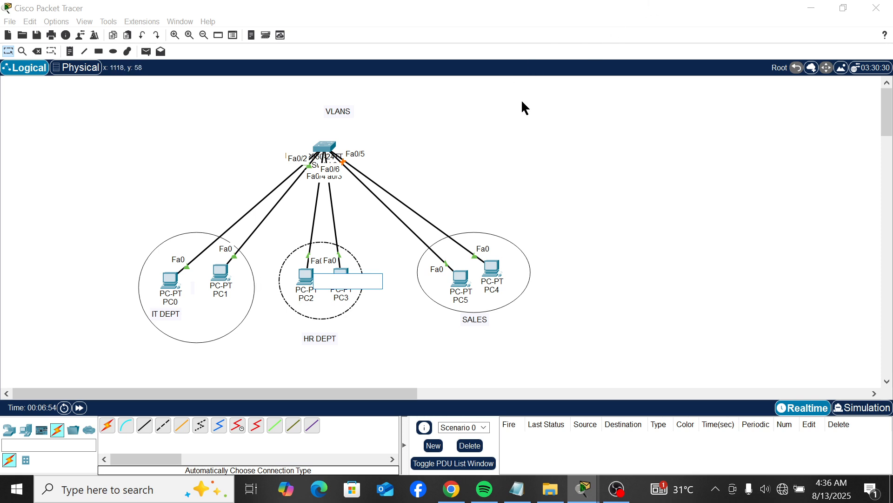
- Set PC0's static IPv4 address to 192.168.1.2, copy the address, and fill in subnet mask 255.255.255.0
click(163, 286)
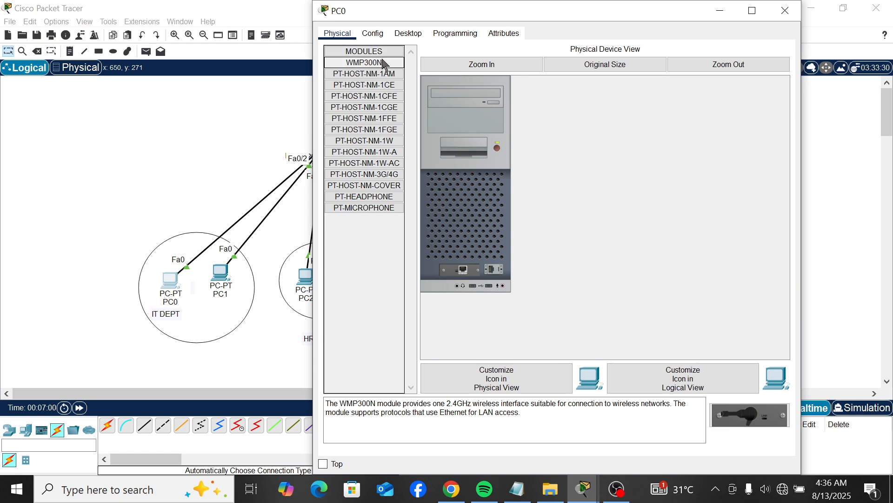
click(403, 37)
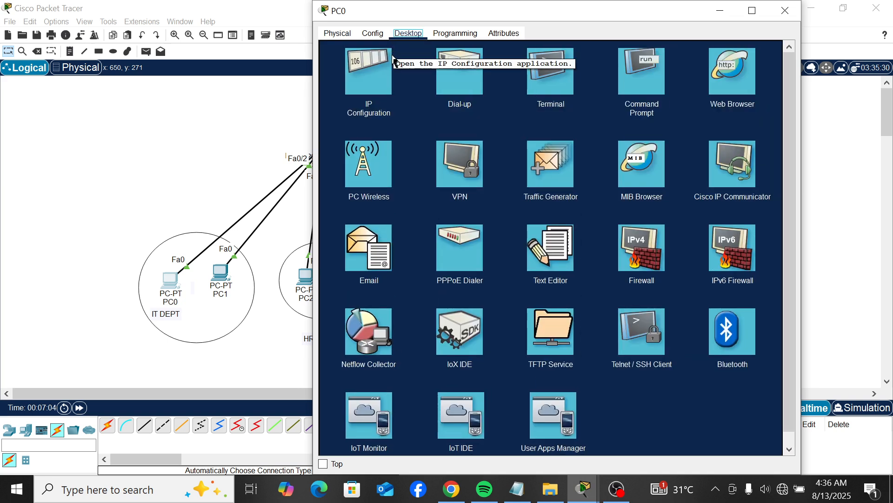
click(386, 75)
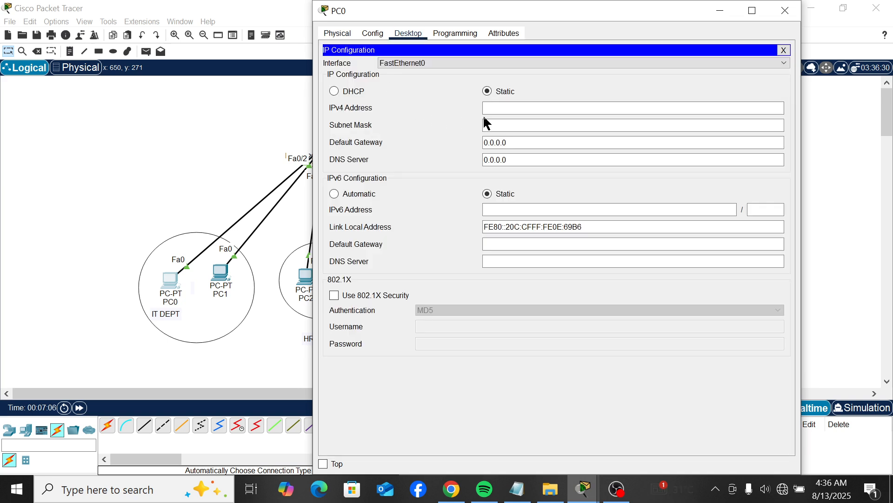
click(506, 108)
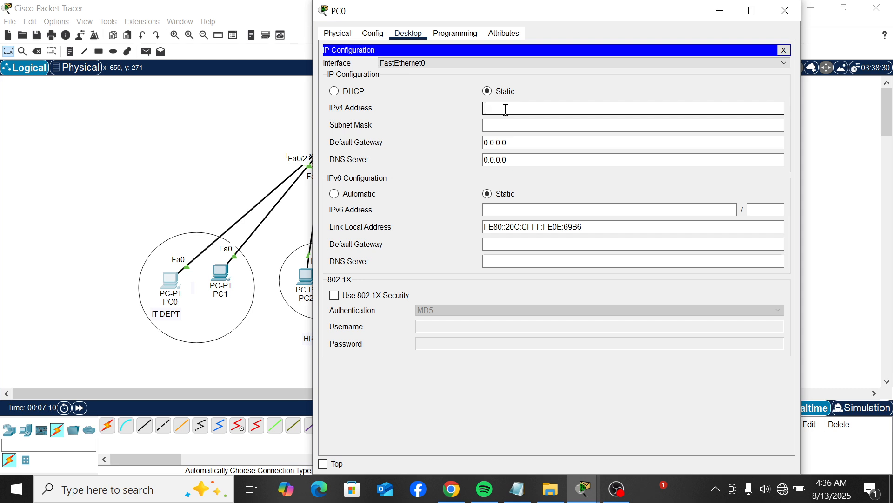
text(192.168)
text(.1.2)
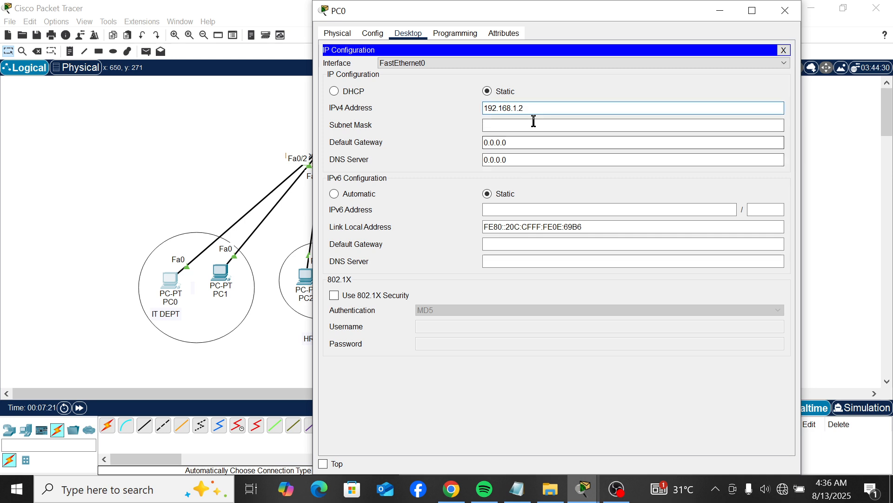
drag(528, 107, 474, 110)
key(ctrl+c)
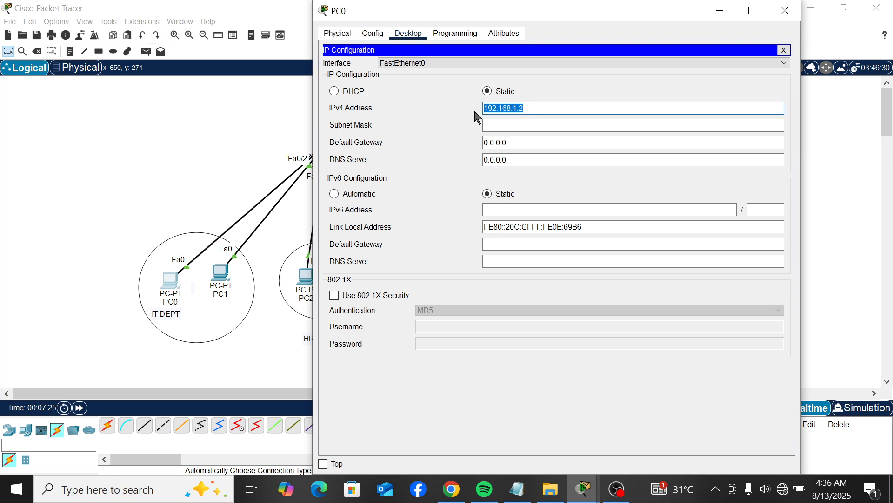
click(502, 123)
- Configure PC1 with static IPv4 address 192.168.1.3 and subnet mask 255.255.255.0, and close its window
click(223, 271)
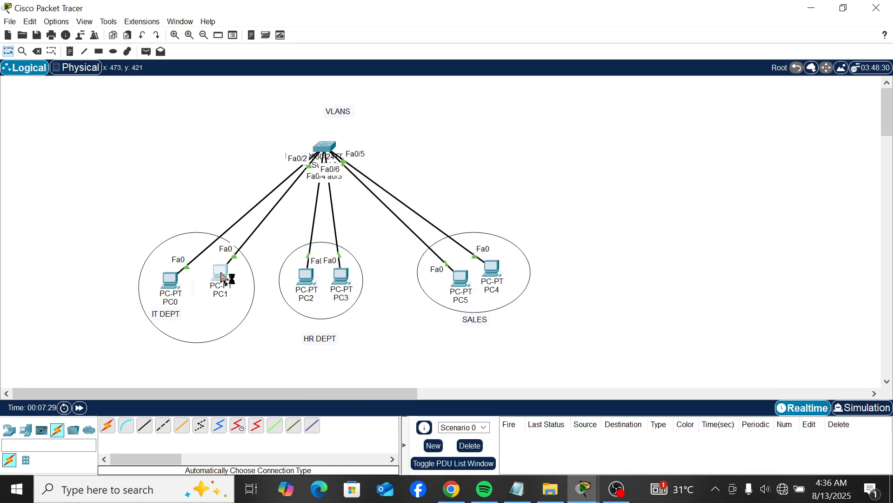
click(408, 34)
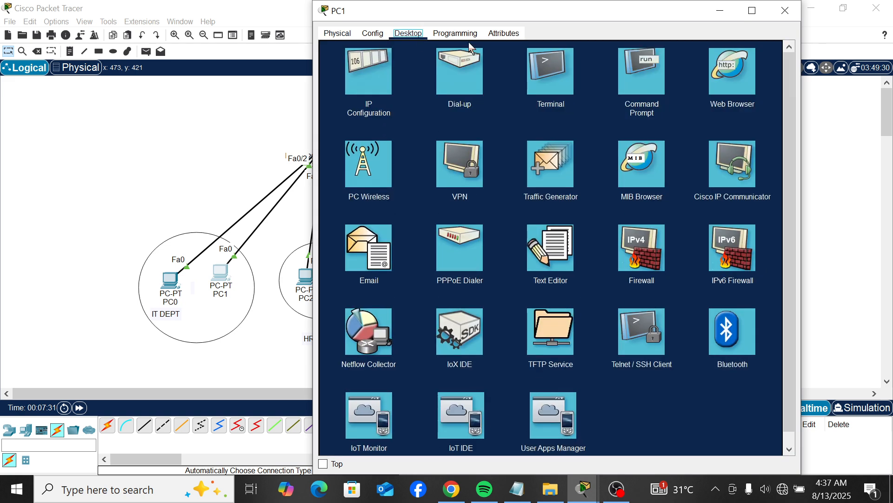
click(378, 78)
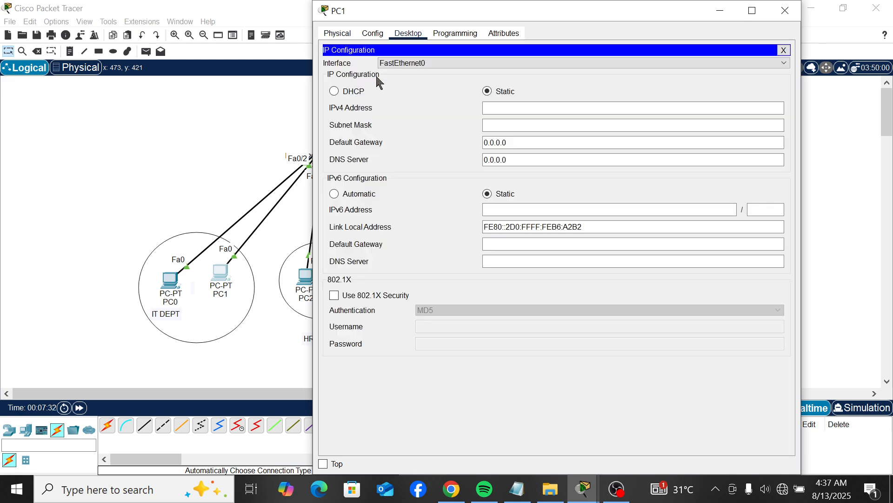
click(503, 107)
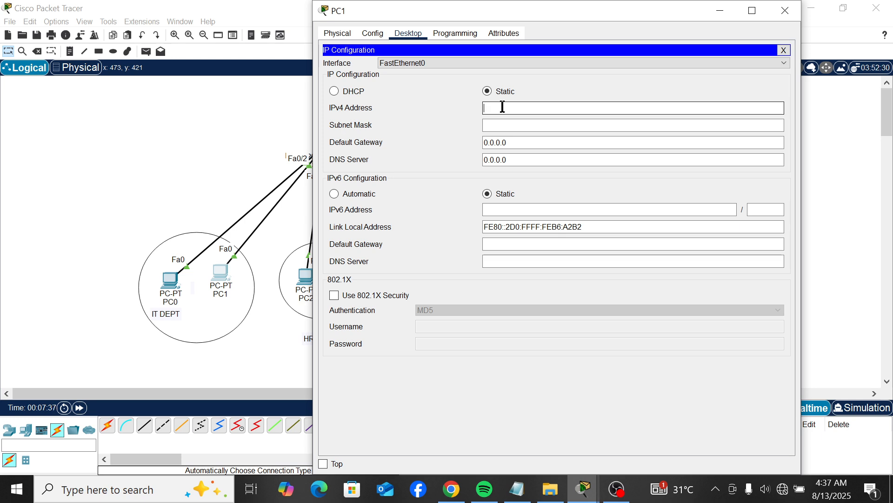
key(ctrl+v)
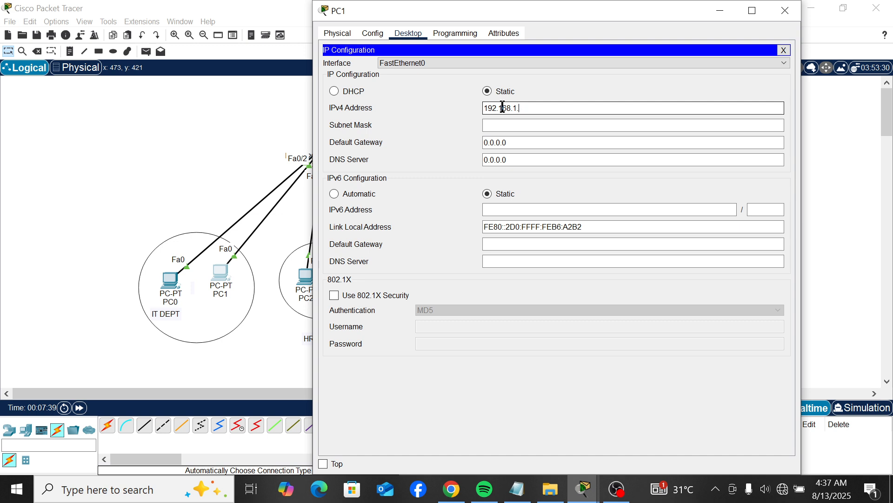
text(3)
click(524, 125)
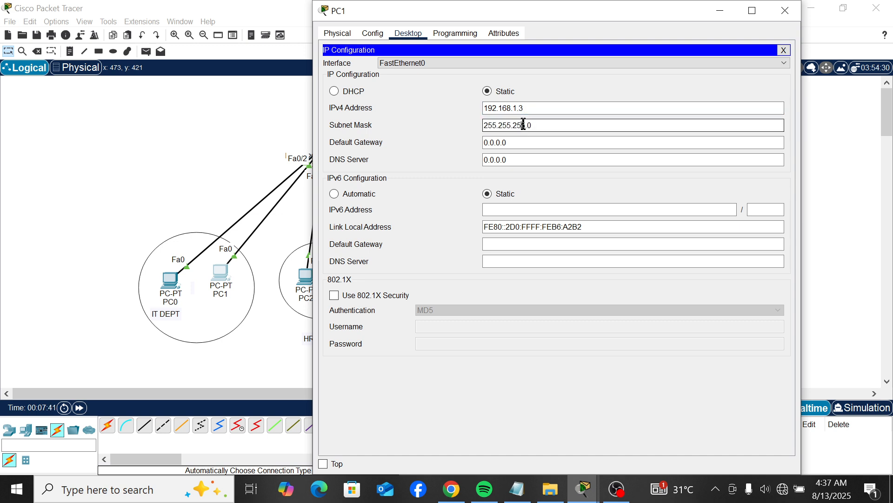
click(784, 14)
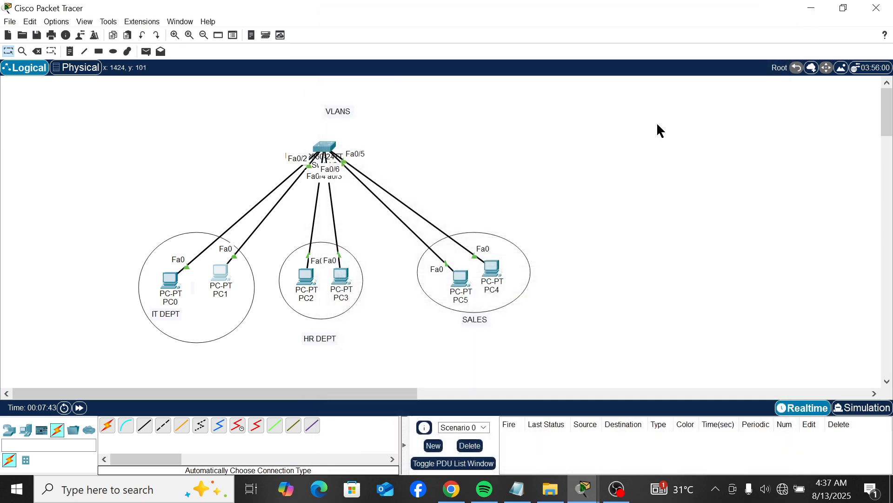
- Ping 192.168.1.2 from PC0's Command Prompt and return to the topology
click(170, 284)
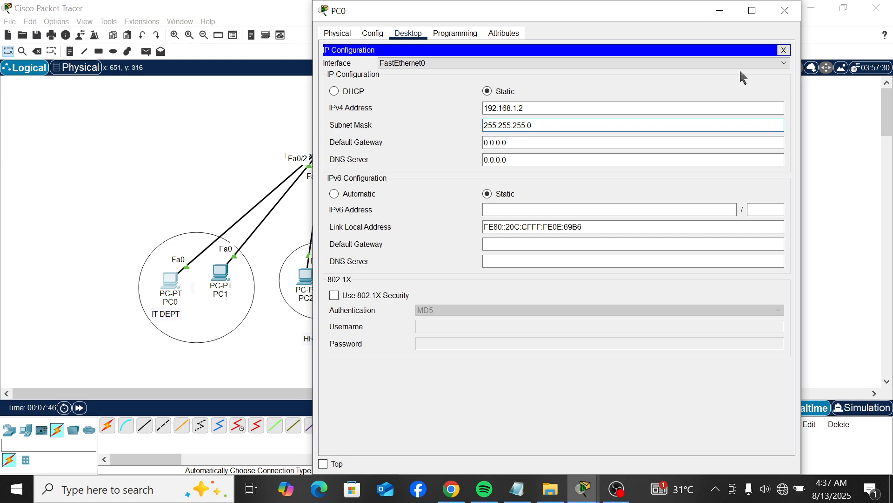
click(784, 50)
click(636, 77)
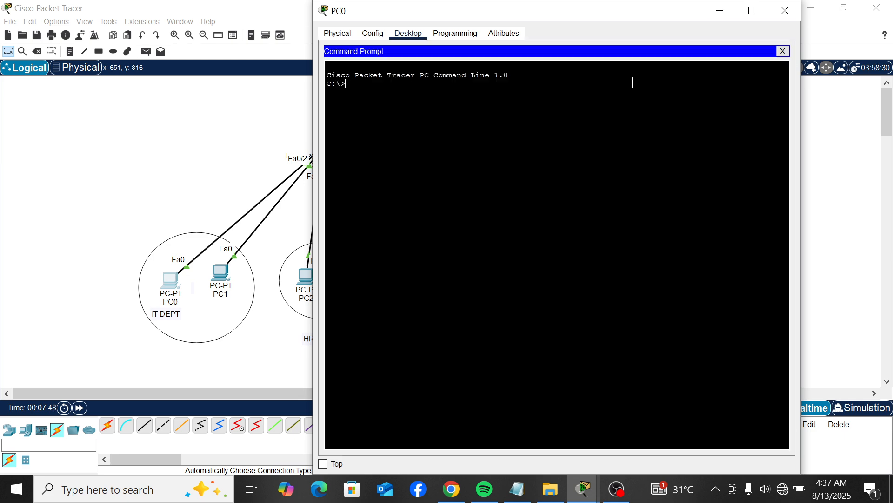
text(ping)
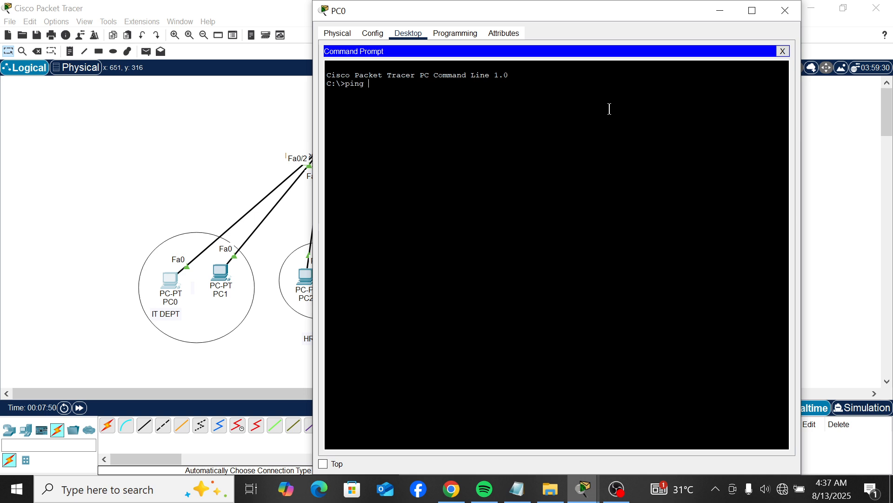
right_click(427, 88)
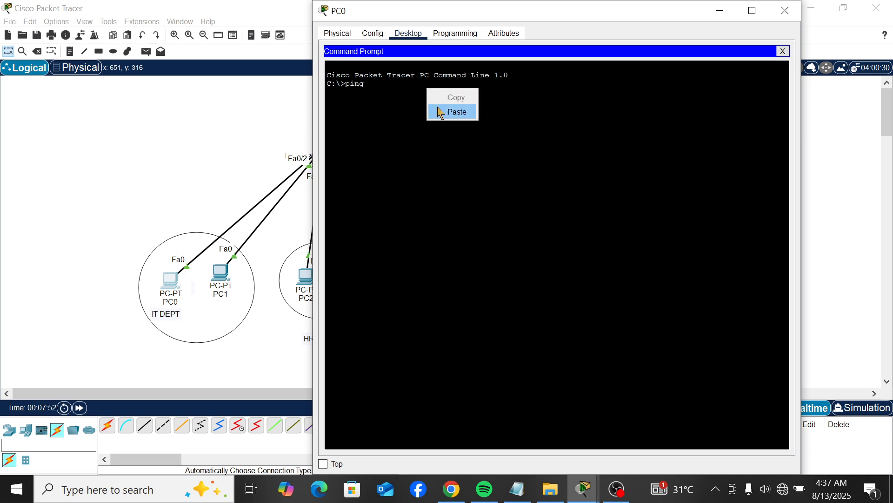
click(441, 112)
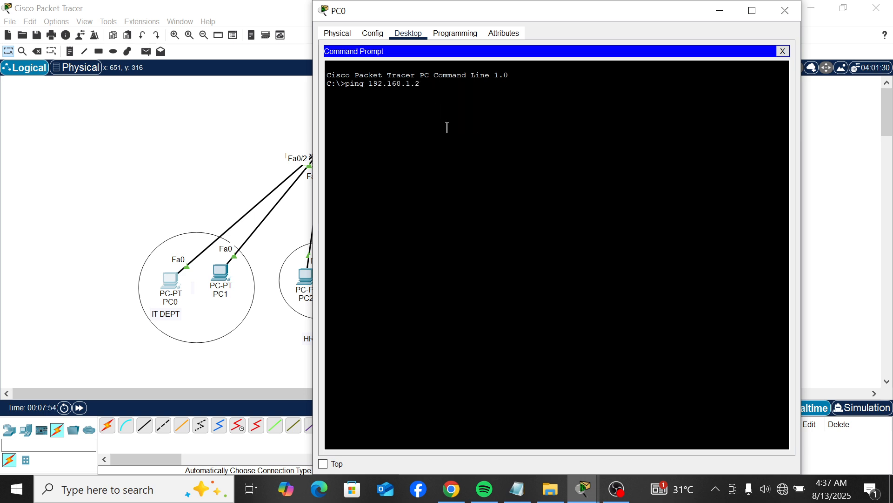
key(Return)
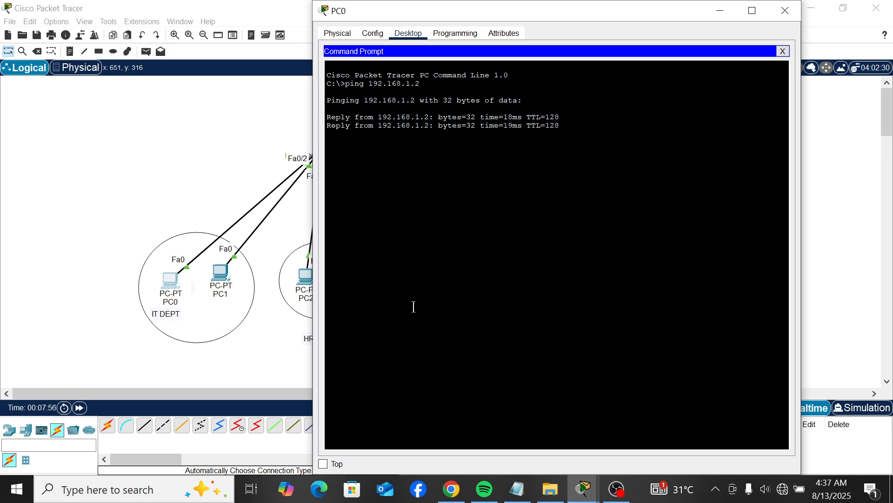
click(231, 202)
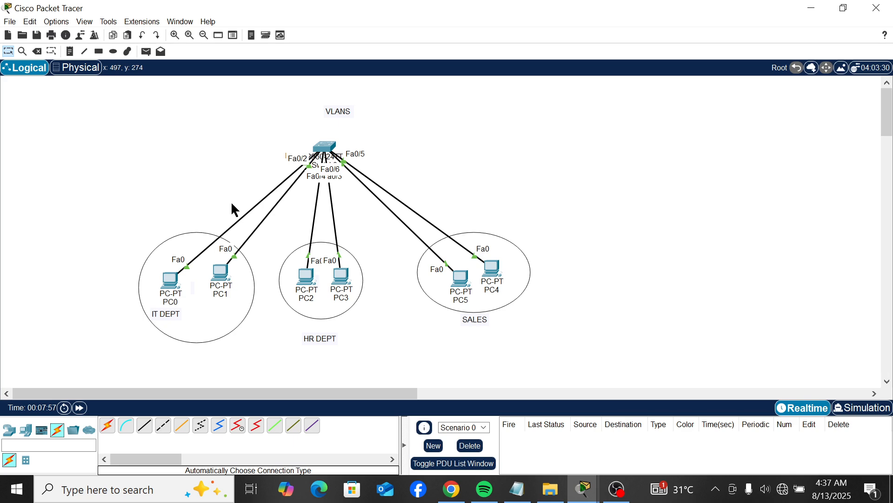
- Open PC2's IP configuration and set its static IPv4 address to 192.168.1.4
click(315, 288)
click(409, 34)
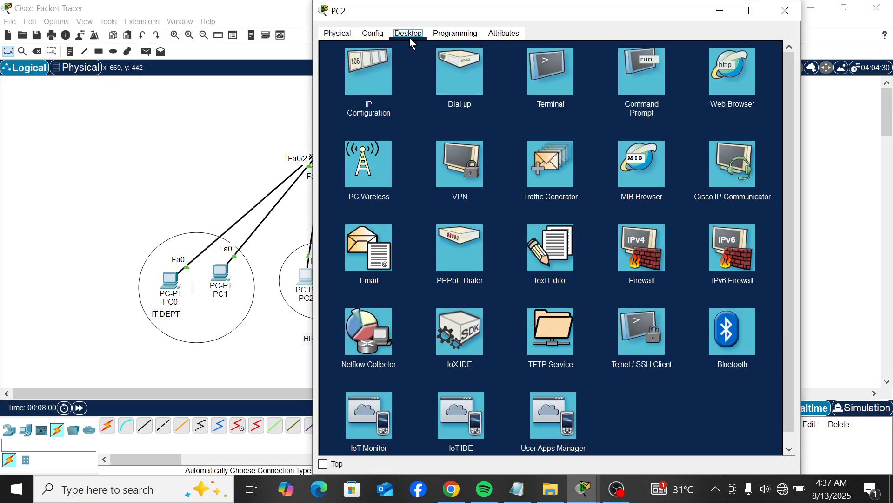
click(369, 106)
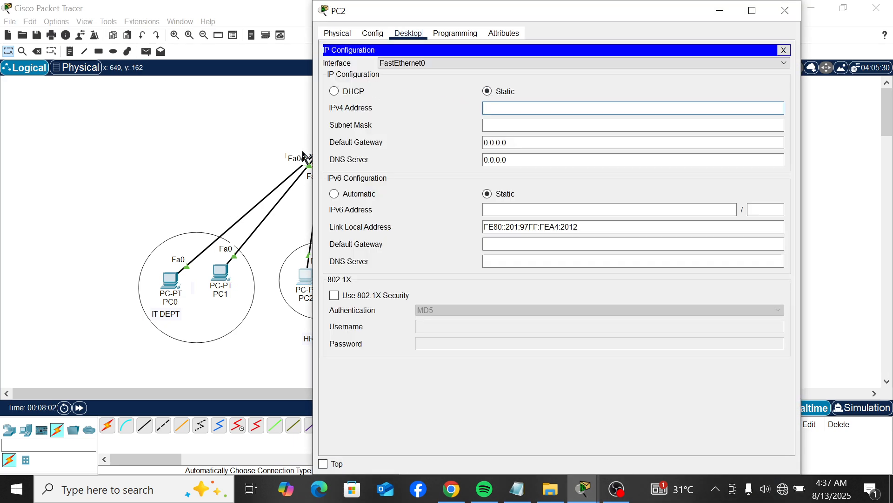
text(192.168.1.2)
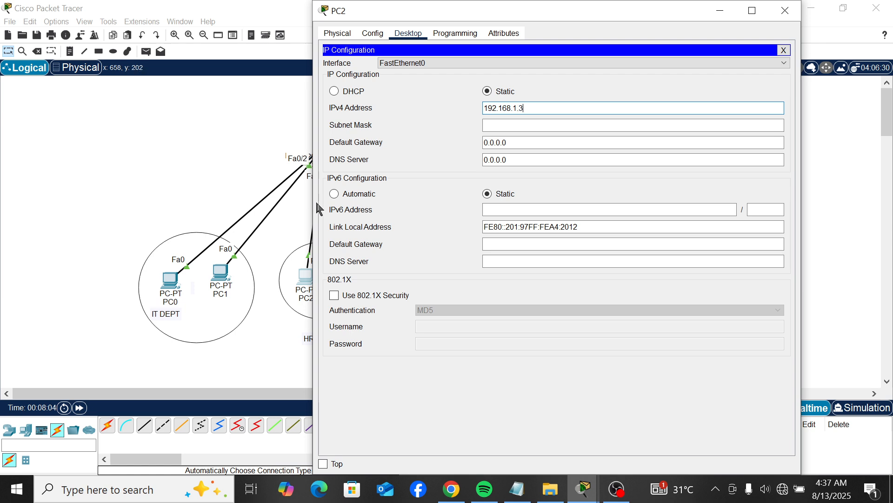
key(BackSpace)
text(4)
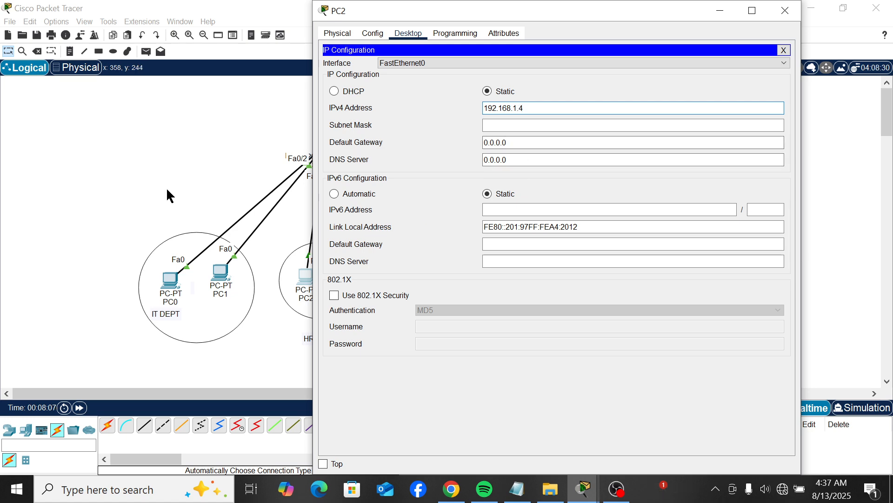
- Configure PC3 with static IPv4 address 192.168.1.5 and subnet mask 255.255.255.0, and close its window
click(166, 187)
click(350, 279)
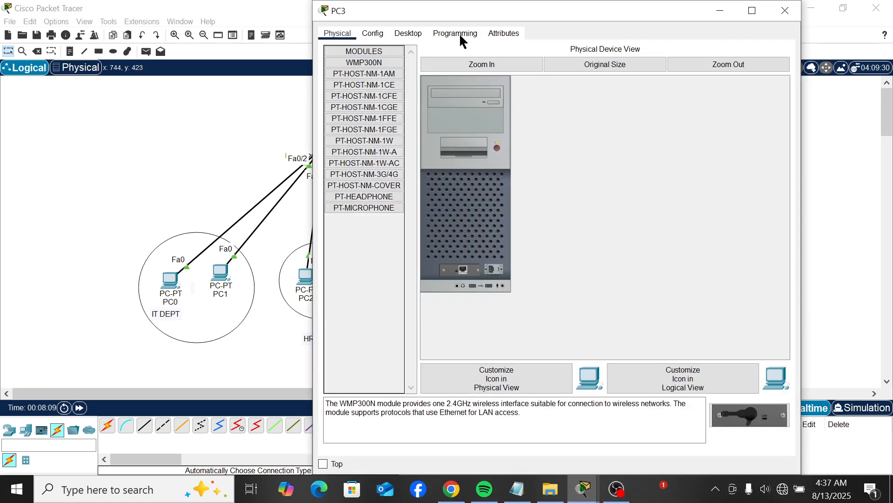
click(409, 33)
click(369, 77)
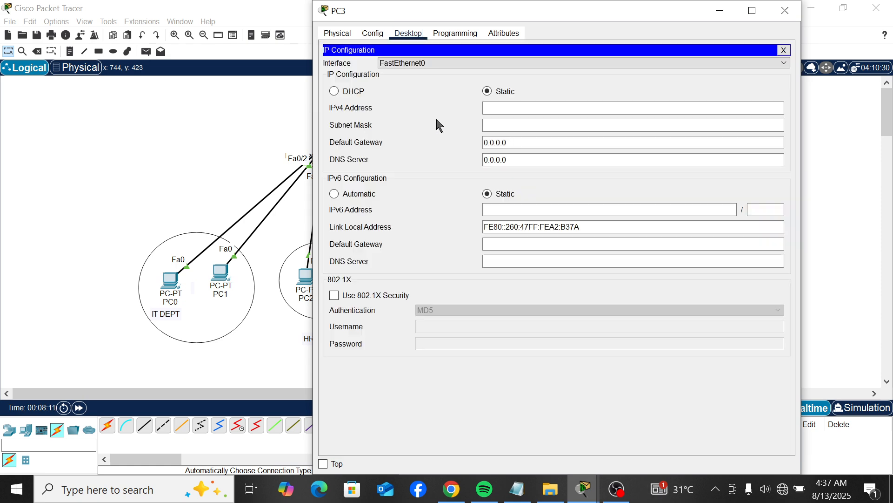
click(500, 107)
text(192.168.1.)
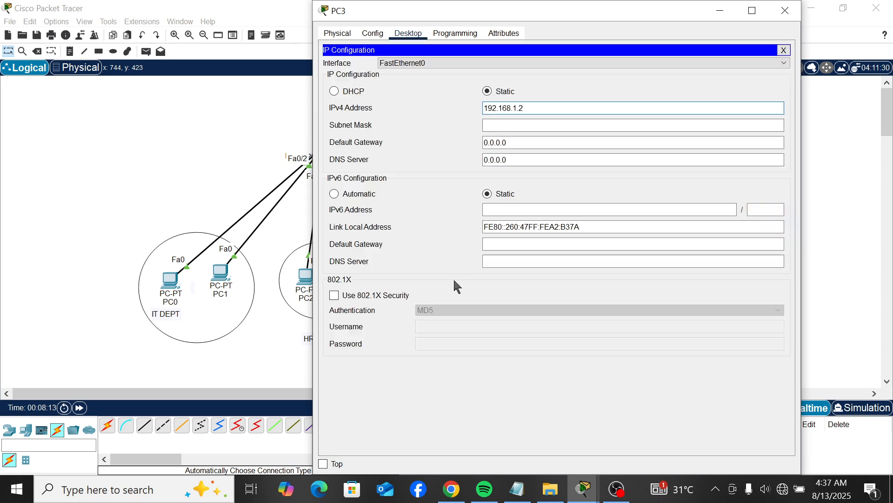
text(5)
key(Tab)
click(784, 50)
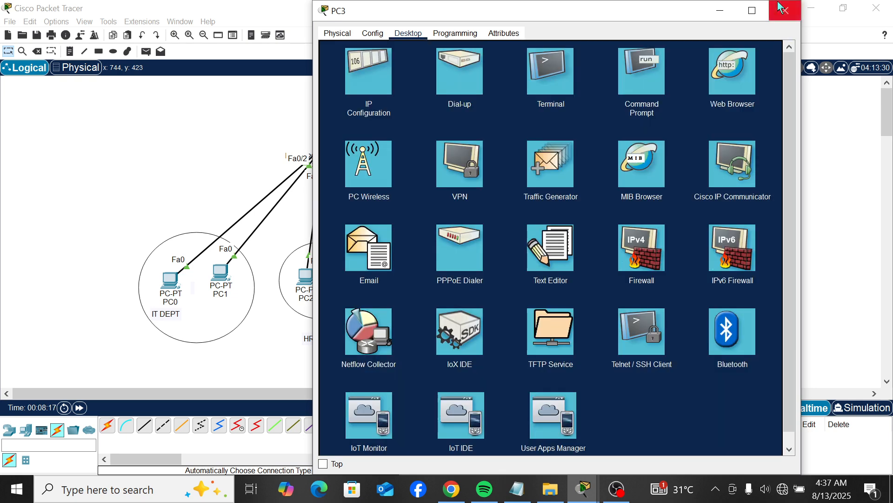
click(785, 11)
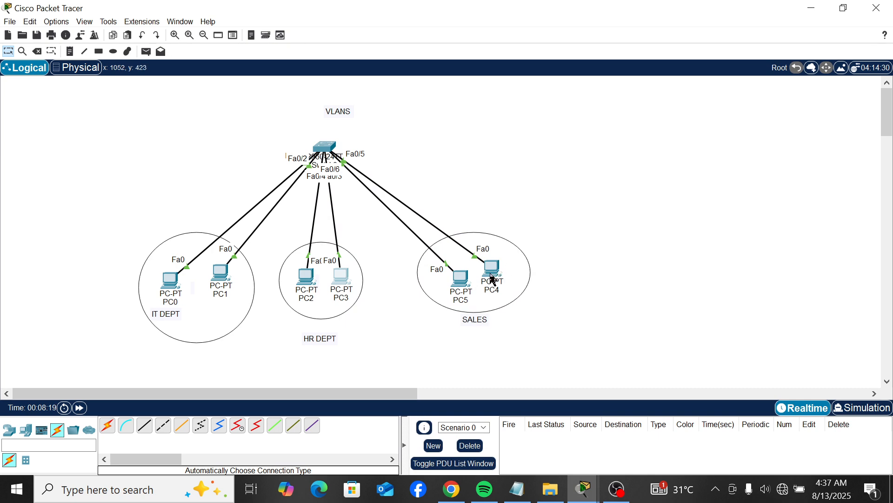
- Configure PC5 with static IPv4 address 192.168.1.6 and subnet mask 255.255.255.0, and close its window
click(460, 280)
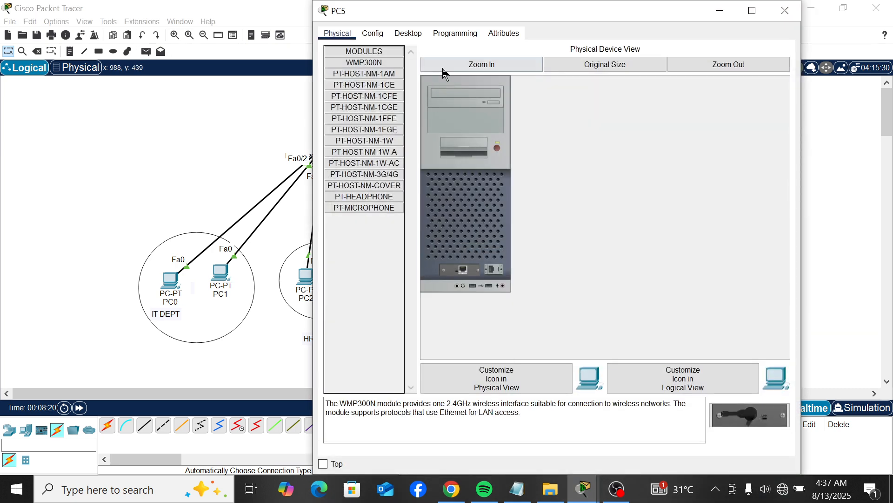
click(405, 33)
click(384, 73)
click(494, 108)
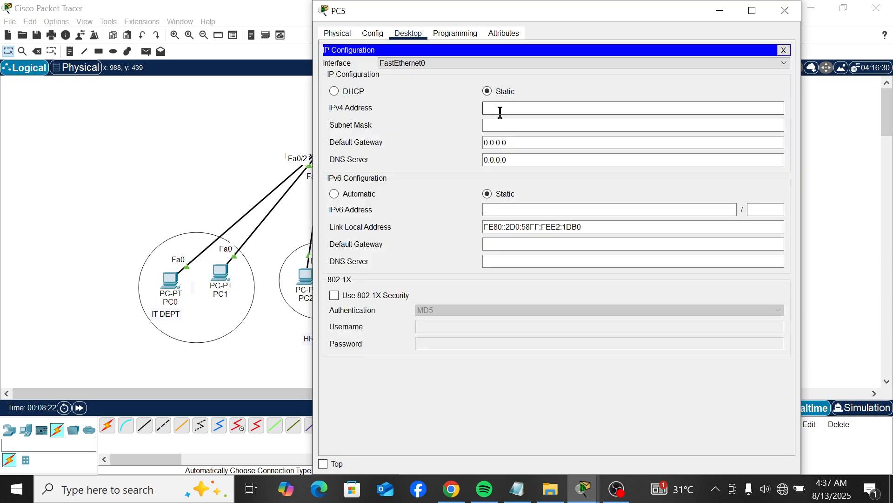
text(192.168.1.)
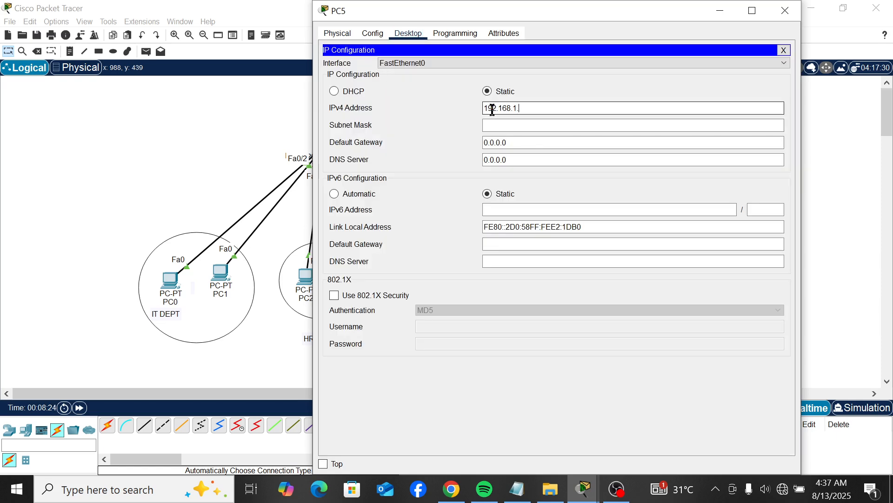
text(26)
click(741, 124)
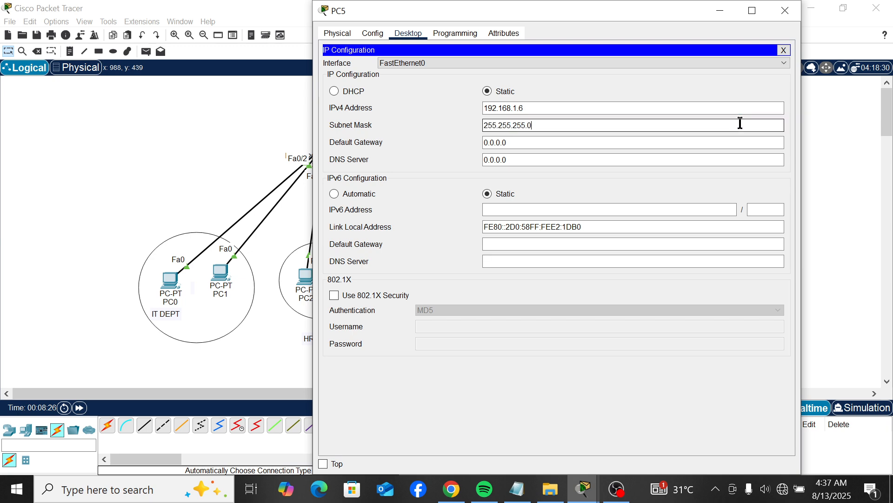
click(786, 11)
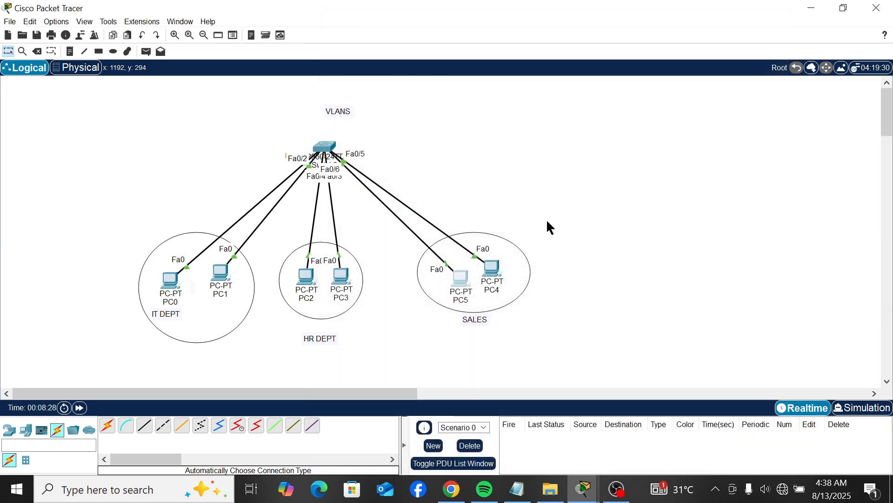
- Configure PC4 with static IPv4 address 192.168.1.7 and subnet mask 255.255.255.0, and close its window
click(495, 271)
click(408, 33)
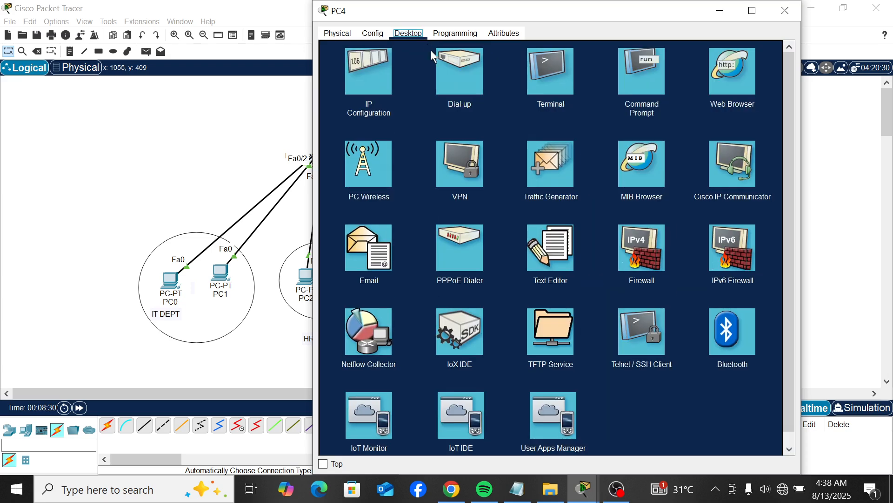
click(391, 85)
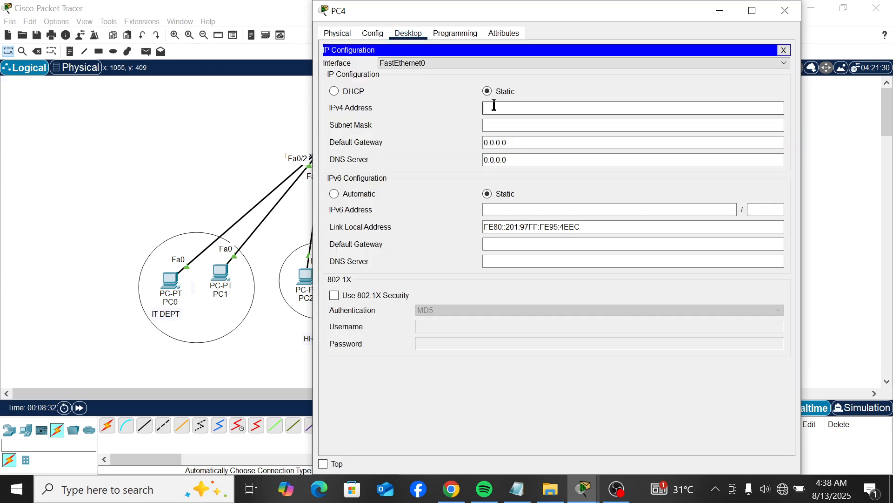
text(192.168.1.2)
text(7)
click(524, 121)
click(543, 139)
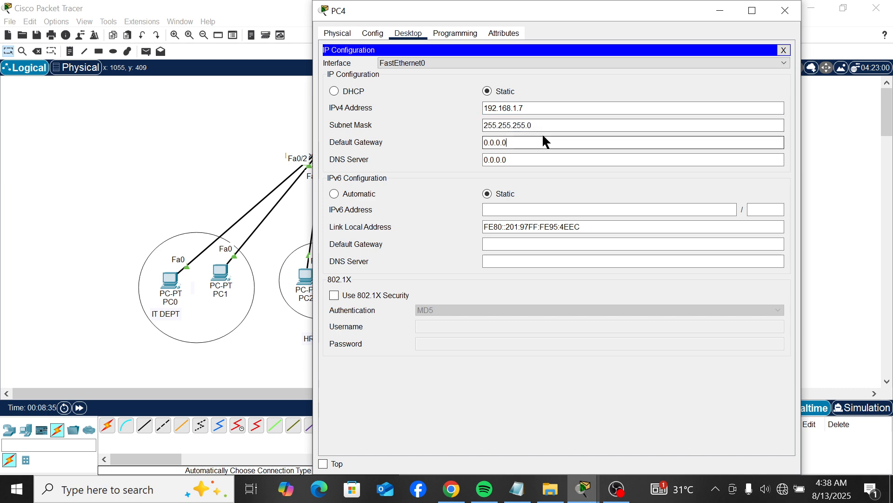
click(785, 12)
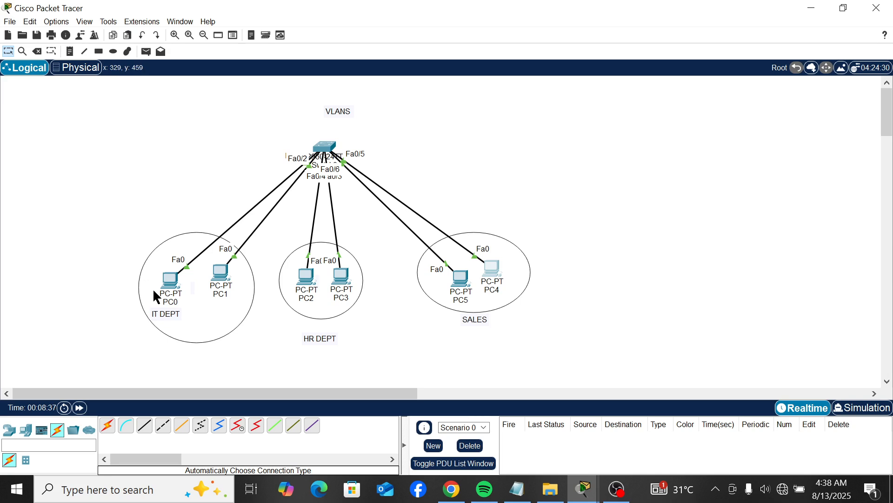
- Ping the SALES PC at 192.168.1.7 from PC0's Command Prompt
mouse_move(207, 250)
mouse_down()
mouse_move(159, 263)
mouse_move(217, 274)
mouse_move(207, 250)
mouse_up()
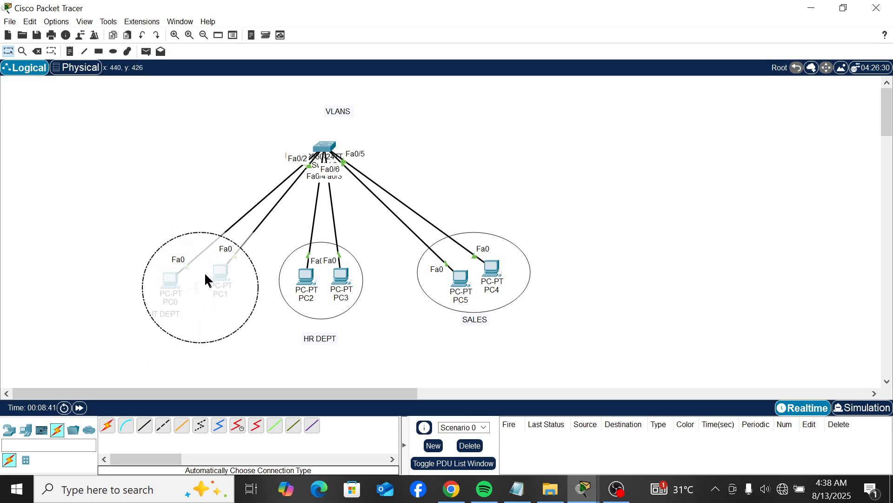
click(208, 286)
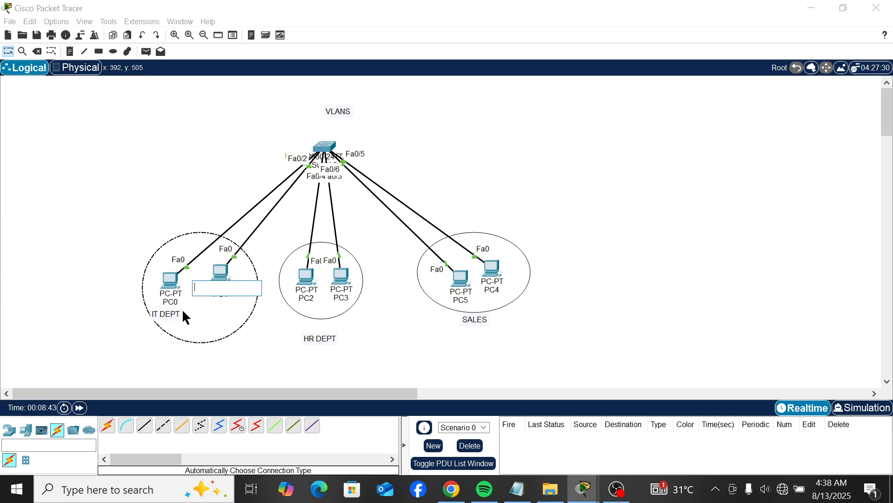
click(172, 281)
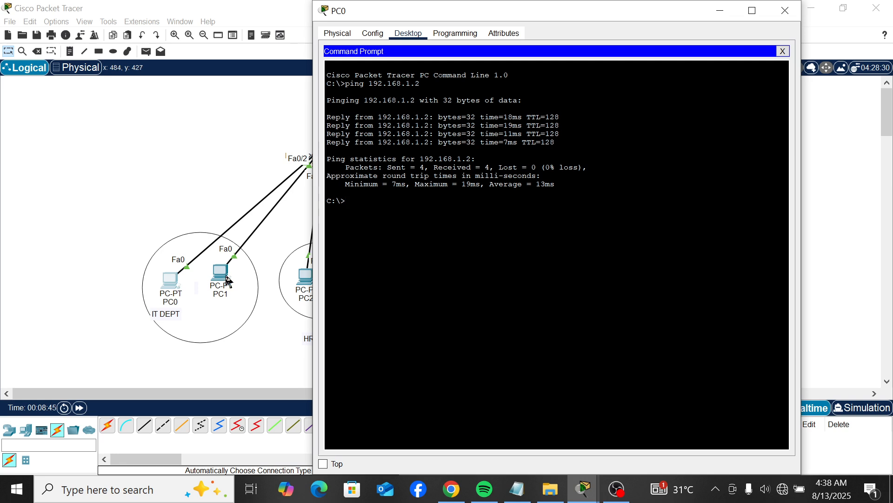
key(Up)
text(7)
key(Return)
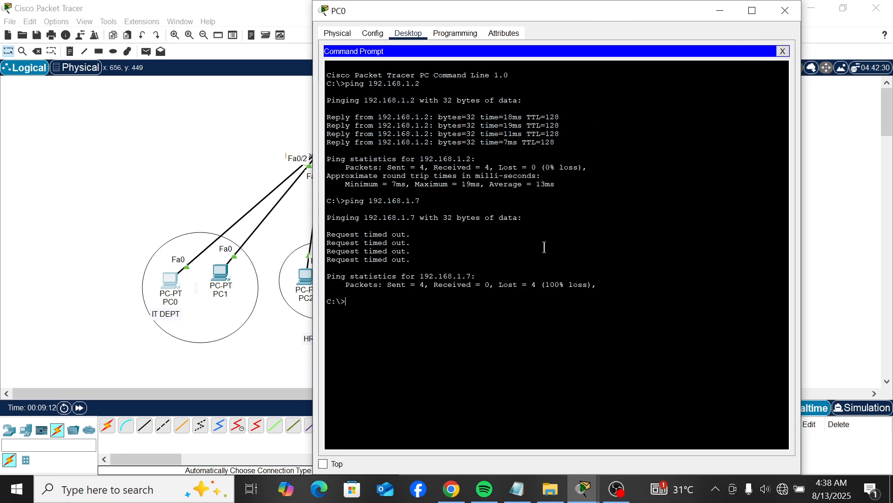
- Ping the HR PC at 192.168.1.4 from PC0's Command Prompt and close PC0's window
key(Up)
key(BackSpace)
text(4)
key(Return)
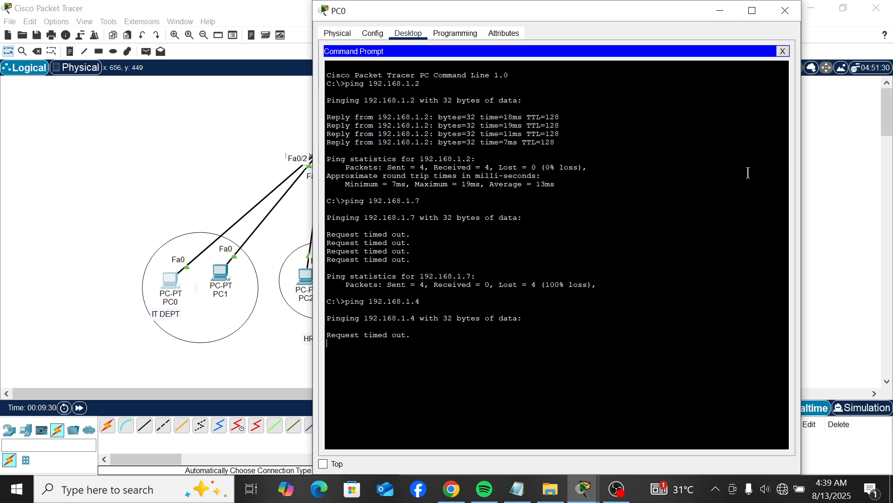
click(784, 11)
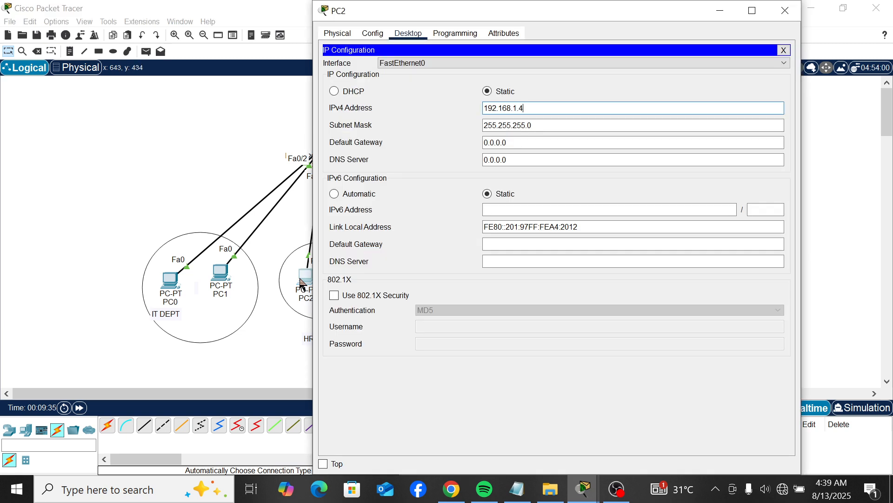
- Ping 192.168.1.4 from PC2's Command Prompt and return to the topology
click(302, 282)
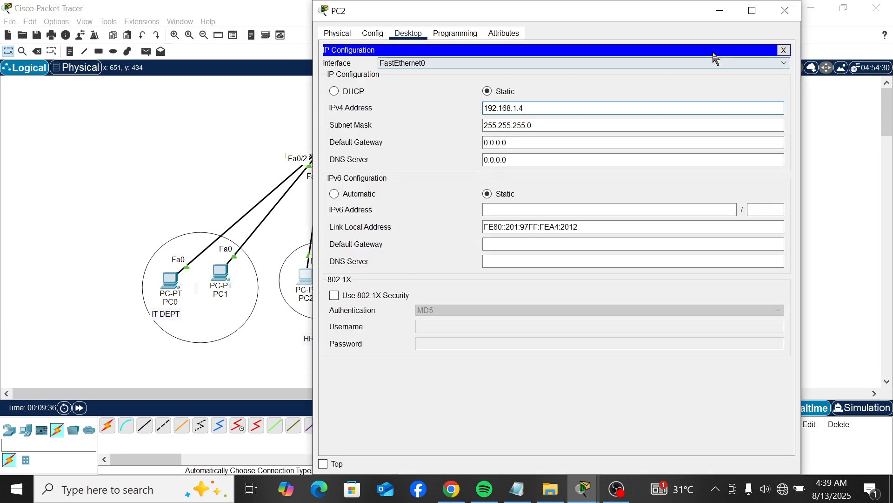
click(785, 50)
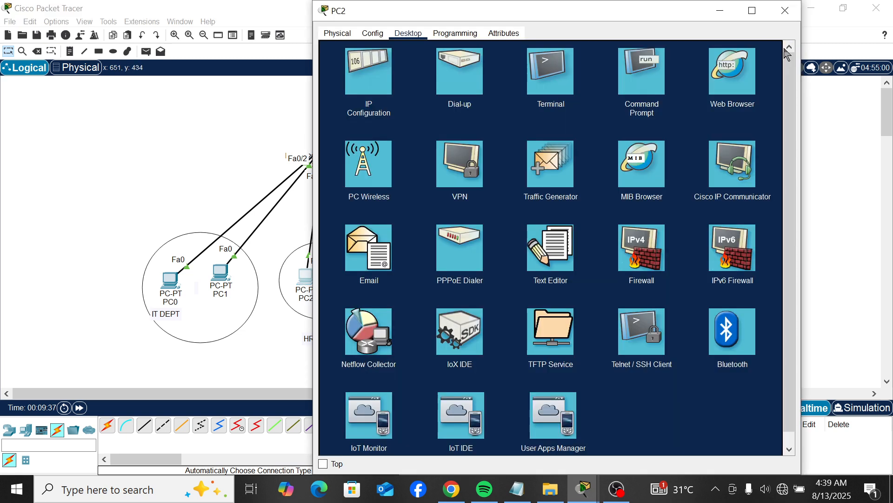
click(645, 78)
text(pi)
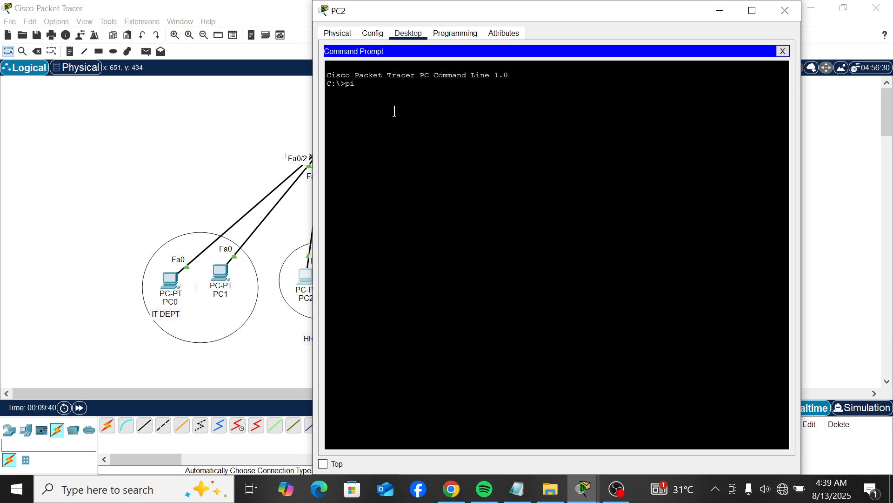
text(ng 192.16)
text(8.1.4)
key(Return)
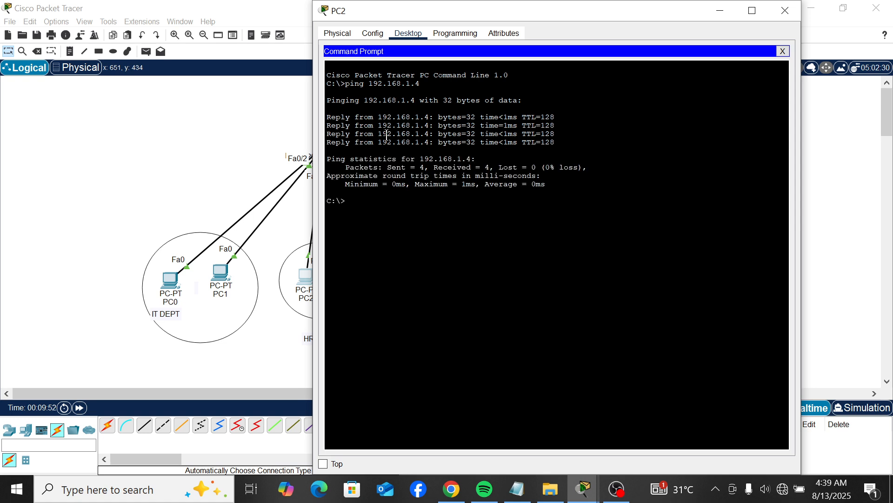
click(282, 208)
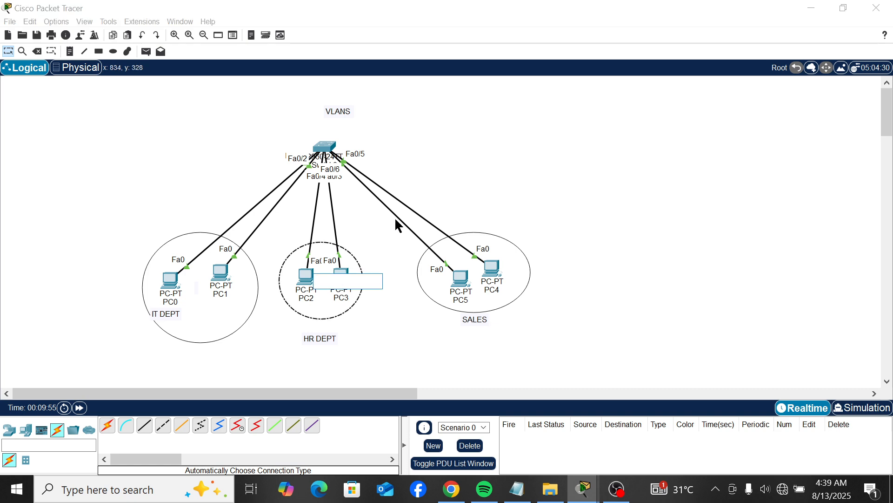
- Check PC3's IP configuration and ping 192.168.1.4 from its Command Prompt
click(346, 277)
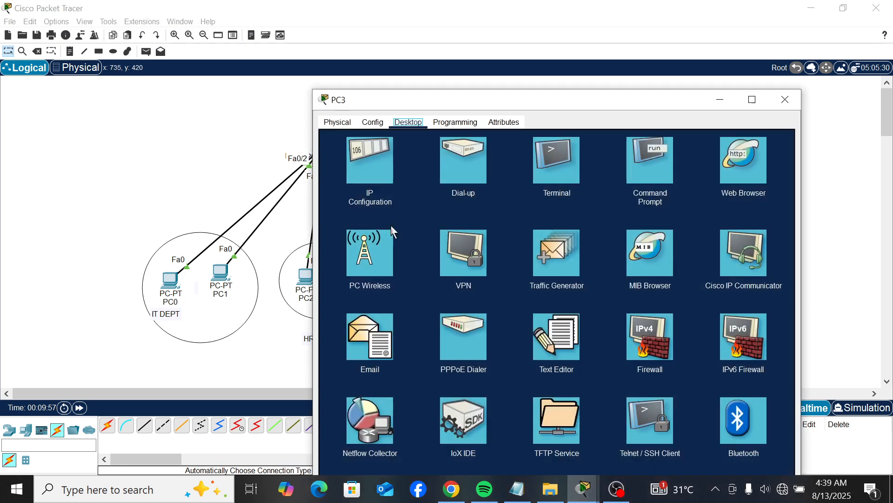
click(382, 179)
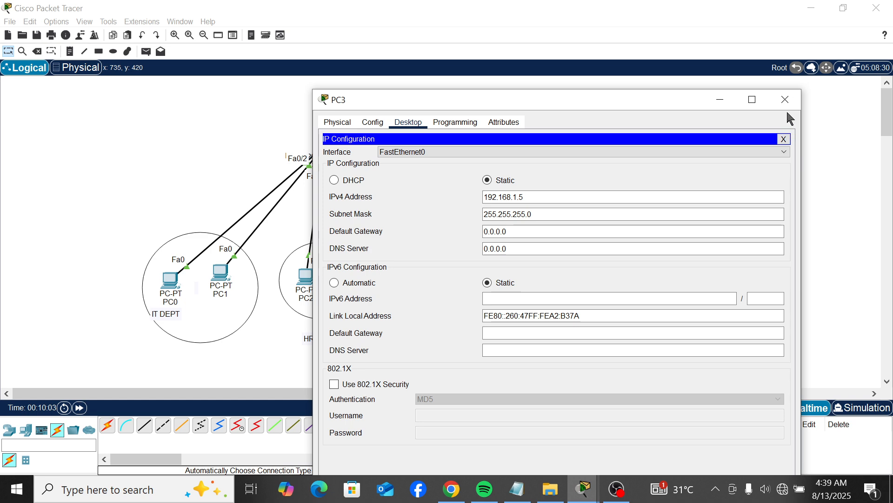
click(785, 140)
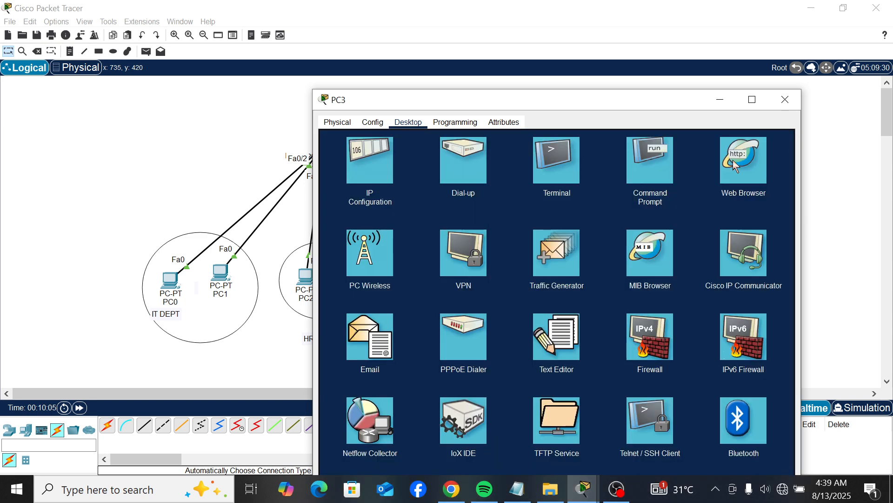
click(607, 158)
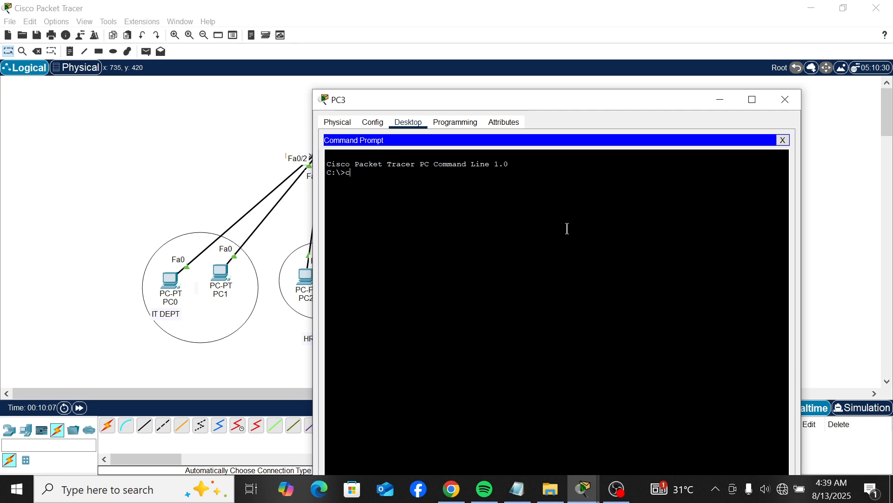
text(pin)
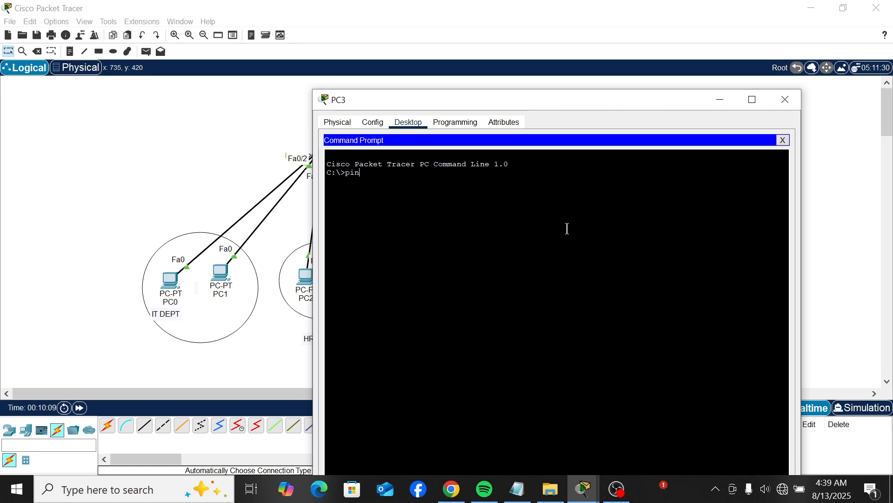
text(g 192.1)
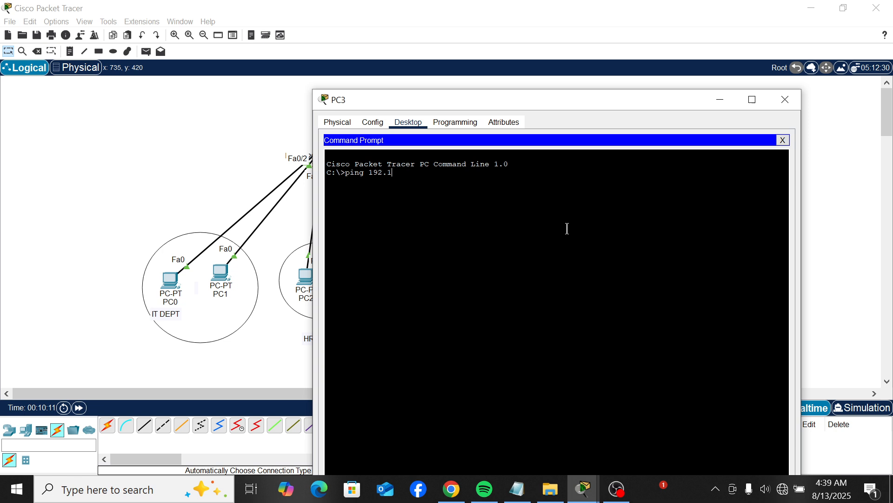
text(68.1.4)
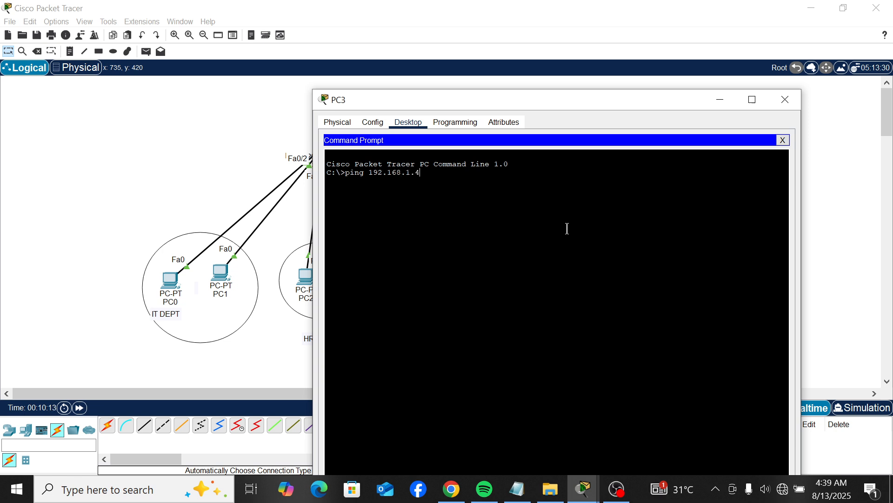
key(Return)
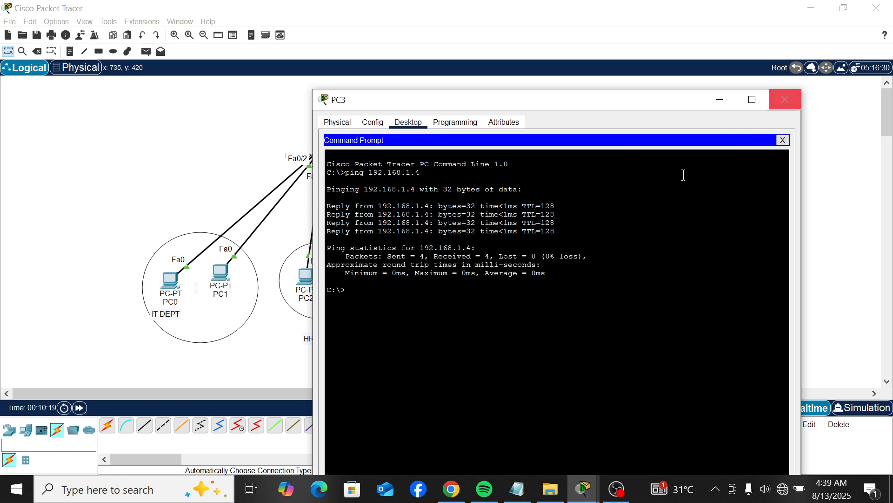
- Ping the IT PC at 192.168.1.2 from PC3's Command Prompt
key(Up)
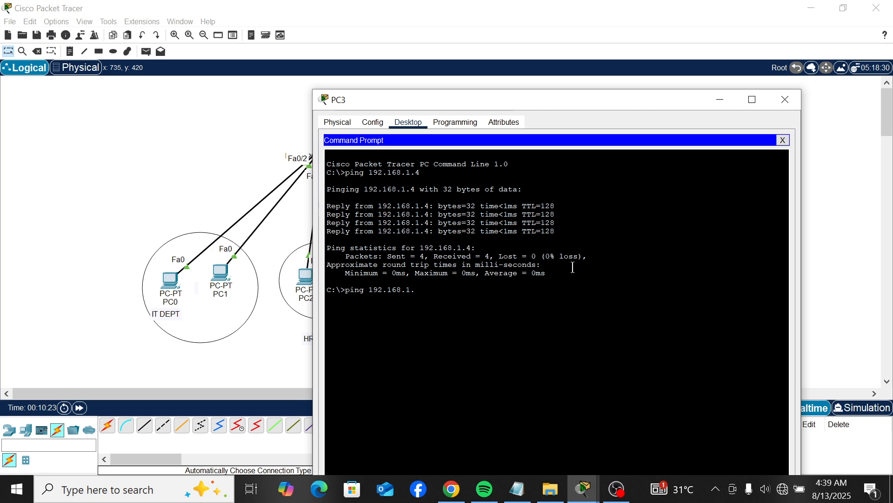
text(2)
key(Return)
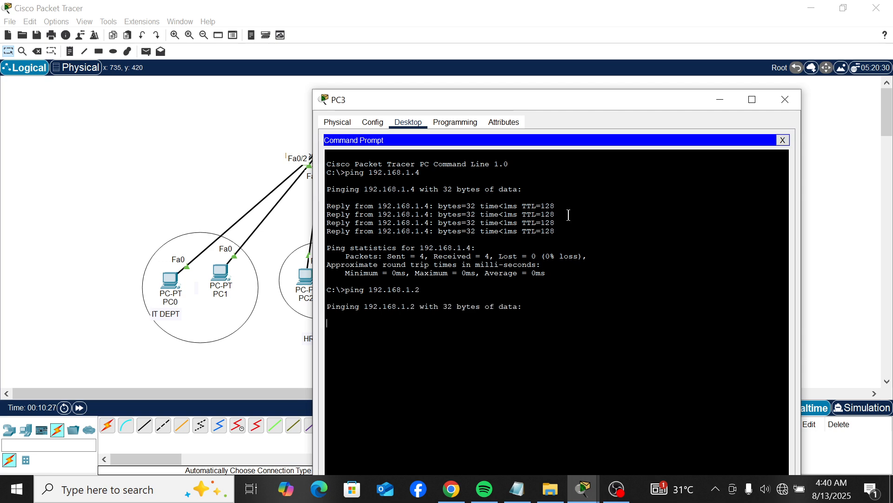
- Close PC3's window and check the VLAN port assignments in the switch's CLI
click(786, 105)
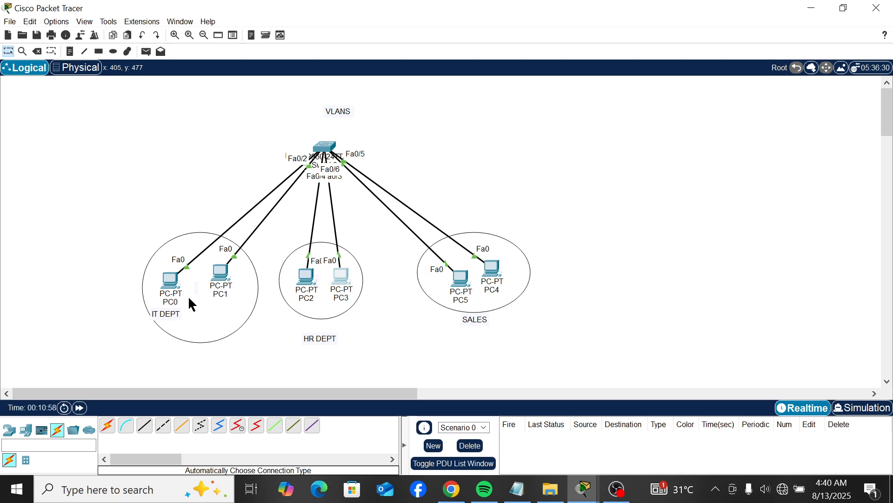
click(332, 148)
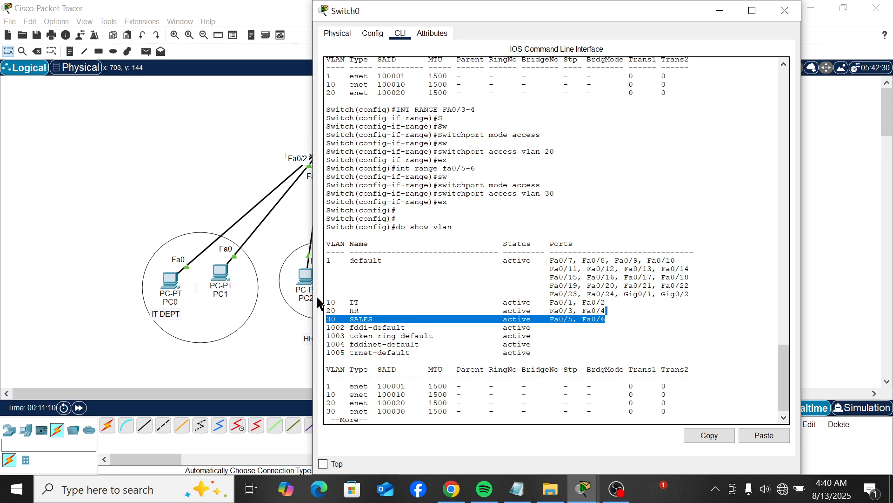
click(224, 199)
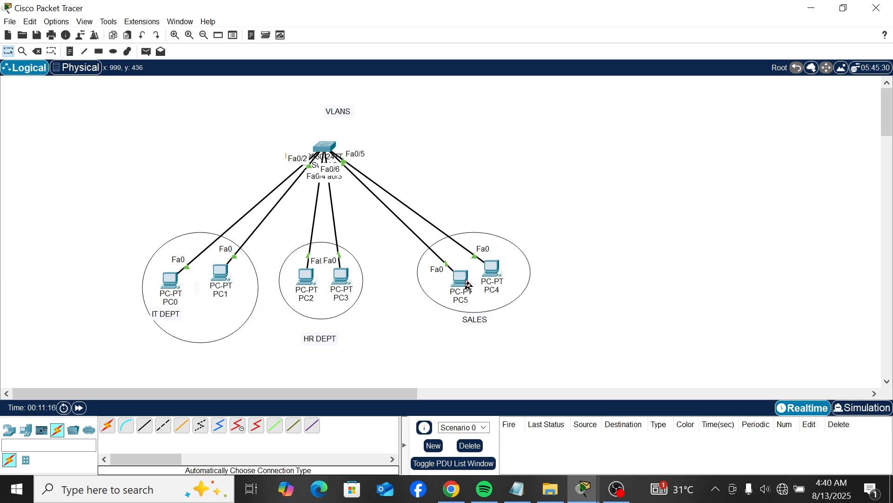
- Shift PC5 slightly within the SALES circle and ping 192.168.1.2 from its Command Prompt
mouse_move(469, 283)
mouse_down()
mouse_move(518, 124)
mouse_move(502, 222)
mouse_move(469, 302)
mouse_move(460, 283)
mouse_up()
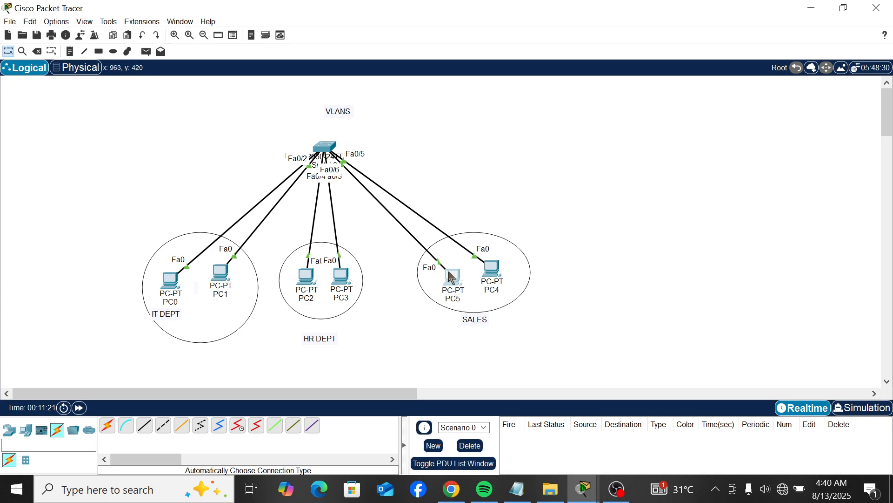
mouse_move(450, 274)
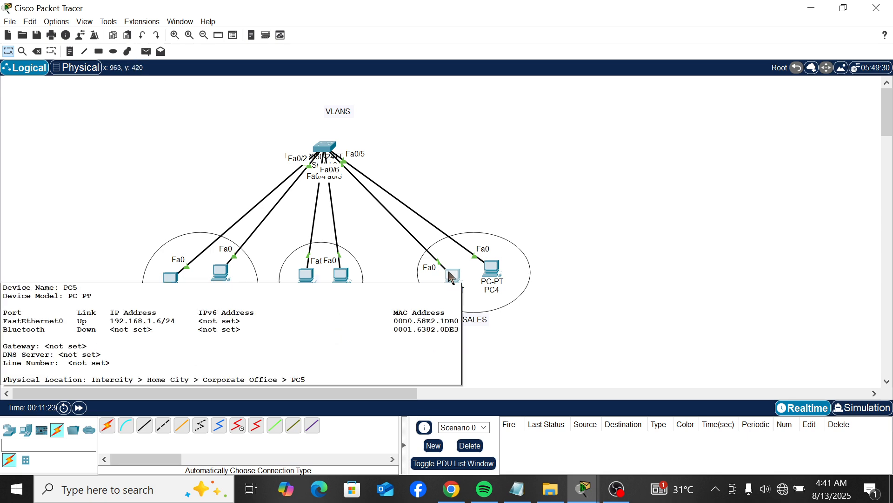
click(452, 277)
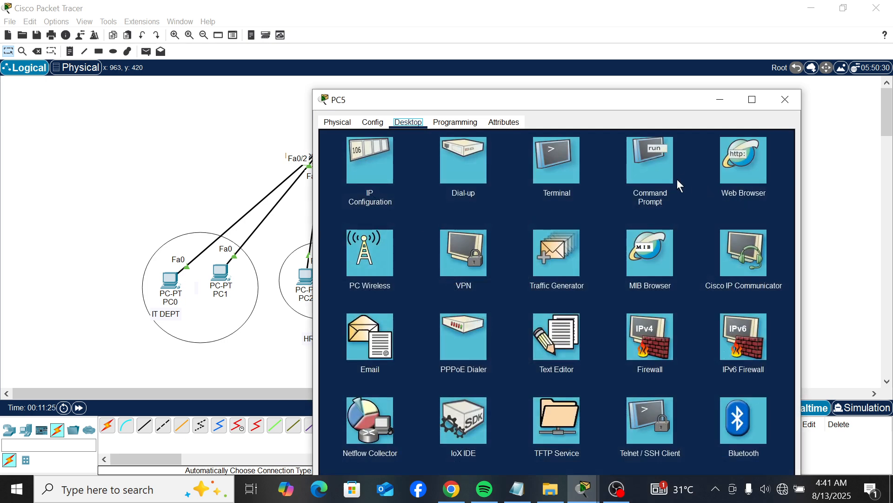
click(667, 173)
text(pi)
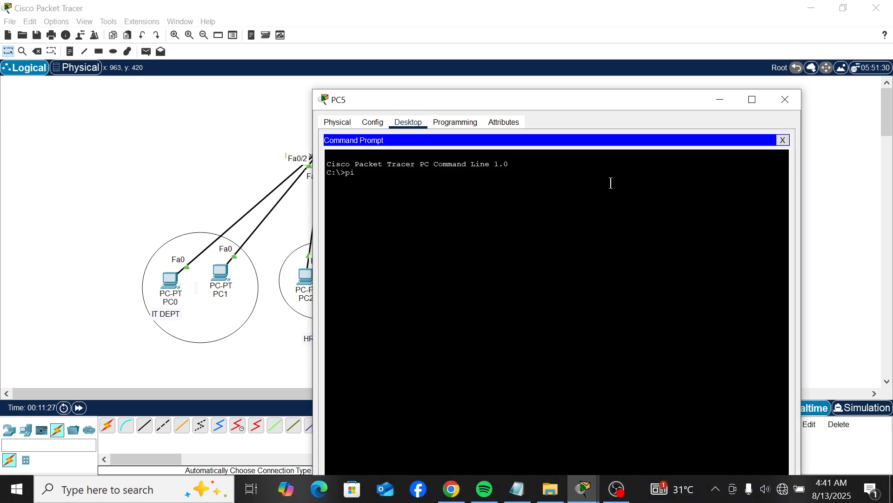
text(ng 192.)
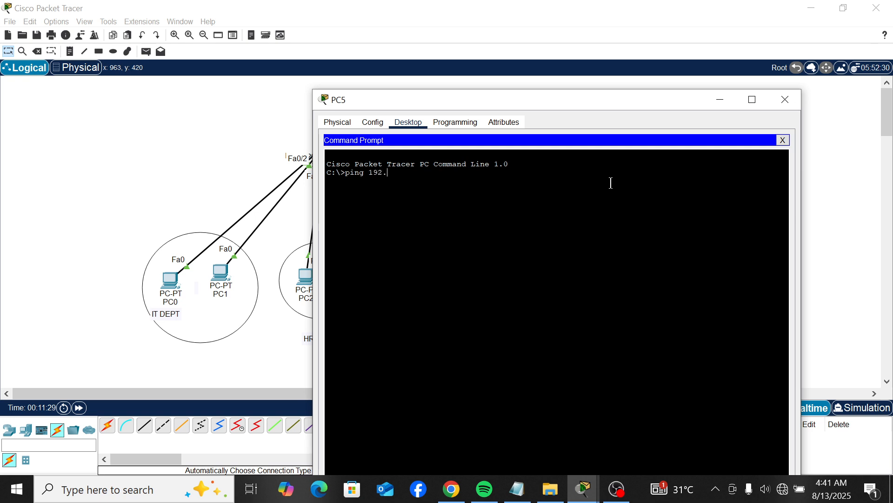
text(168.1.2)
key(Return)
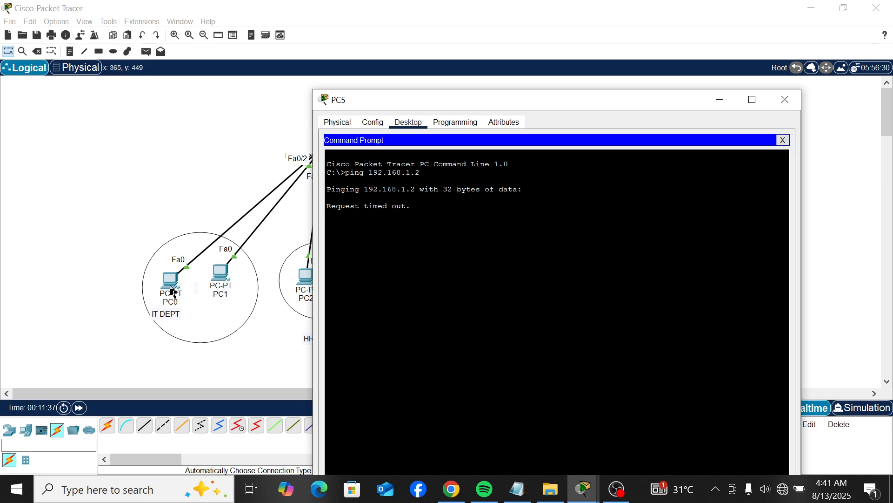
click(113, 274)
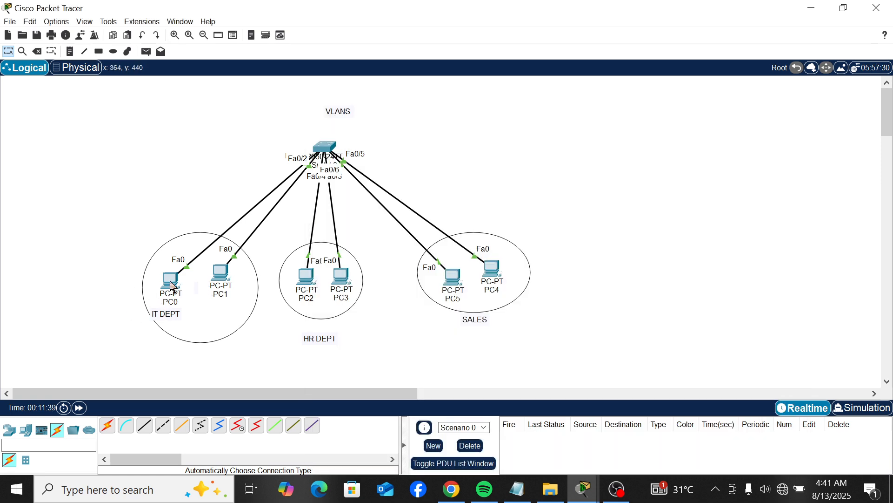
- Reopen the switch's CLI and end the paged VLAN listing to get back to the configuration prompt
mouse_move(172, 285)
click(324, 149)
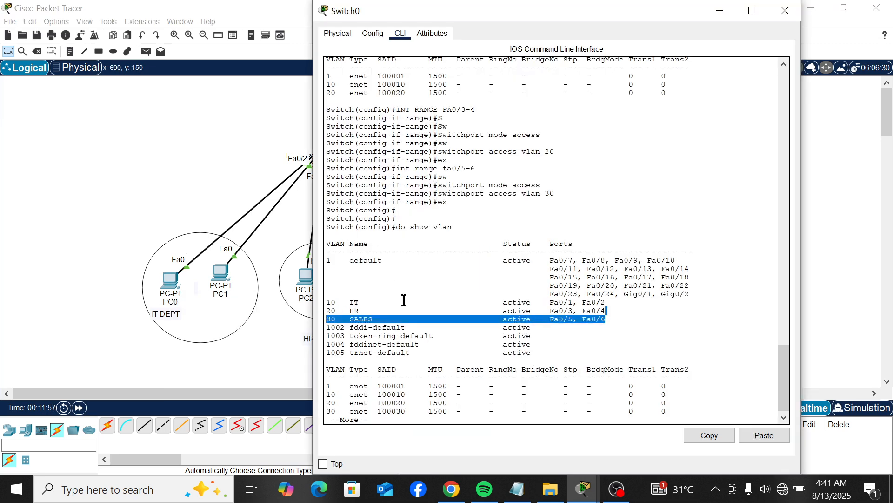
scroll(404, 300, down, 2)
key(Return)
key(ctrl+c)
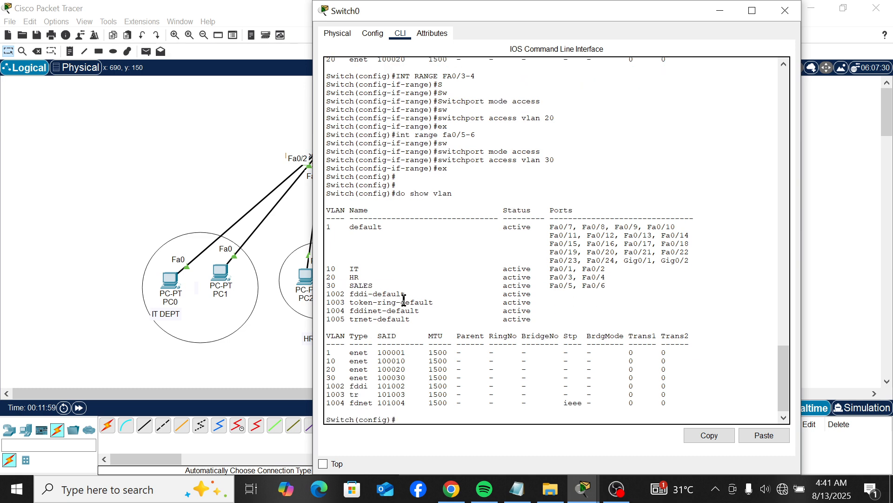
- Enter interface configuration mode for fa0/6 on the switch
text(int)
text( fa)
text(-)
text(o/)
text(6)
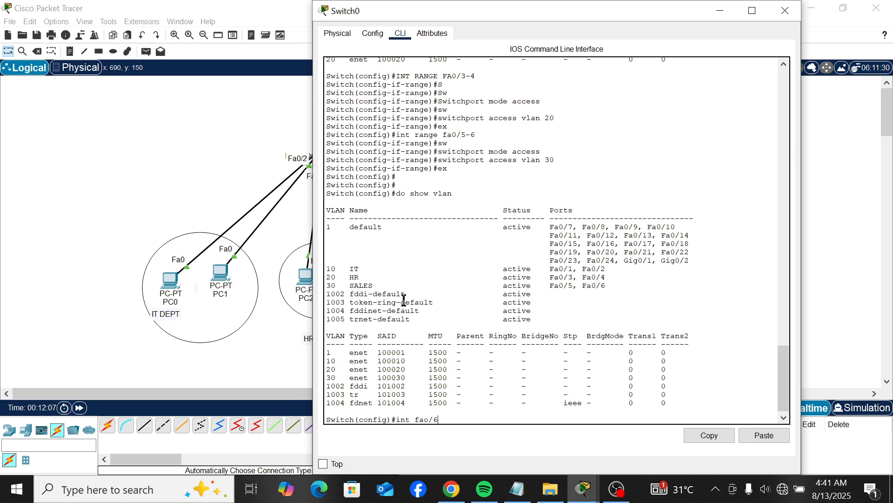
key(Return)
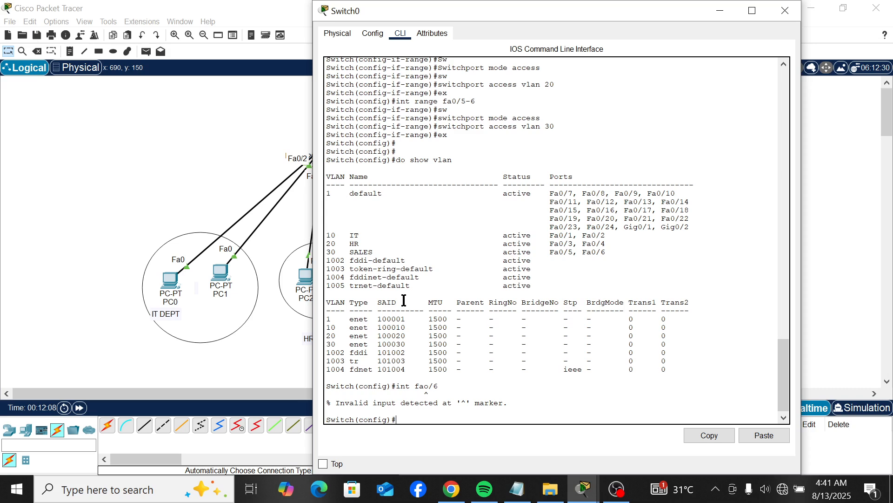
key(Up)
key(BackSpace)
key(BackSpace)
text(a0/6)
key(Return)
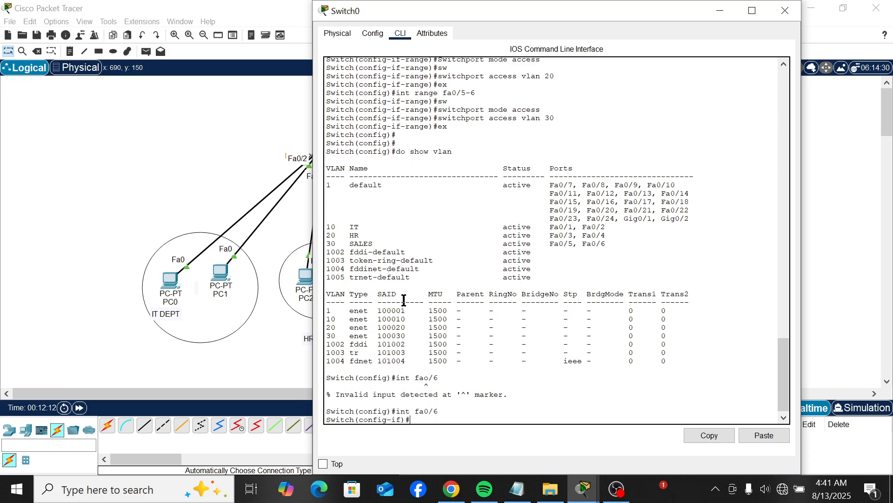
- Set interface fa0/6 to switchport access mode
text(sw)
key(Tab)
text(mod)
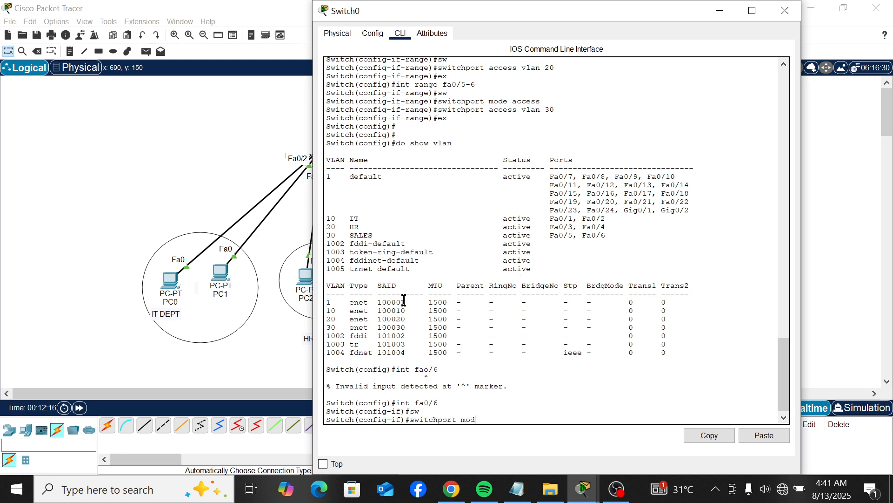
text(e acc)
key(Tab)
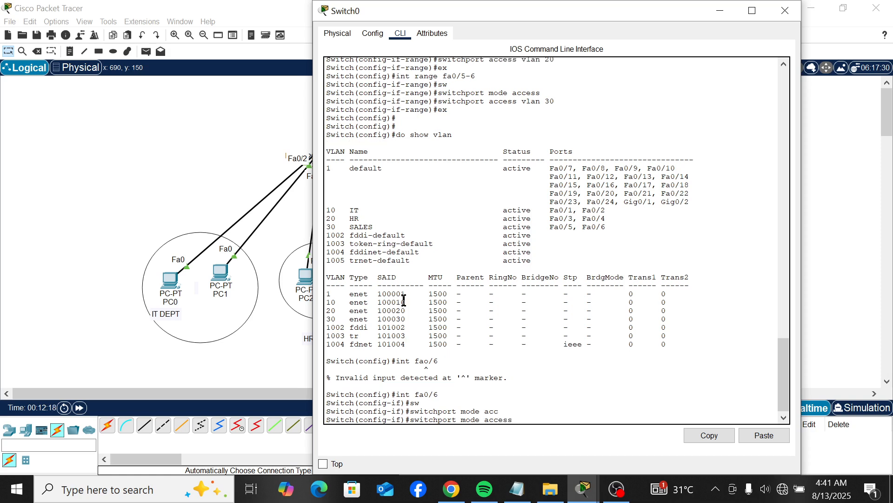
key(Return)
- Assign interface fa0/6 to access VLAN 10 and exit interface configuration
text(sw)
key(Tab)
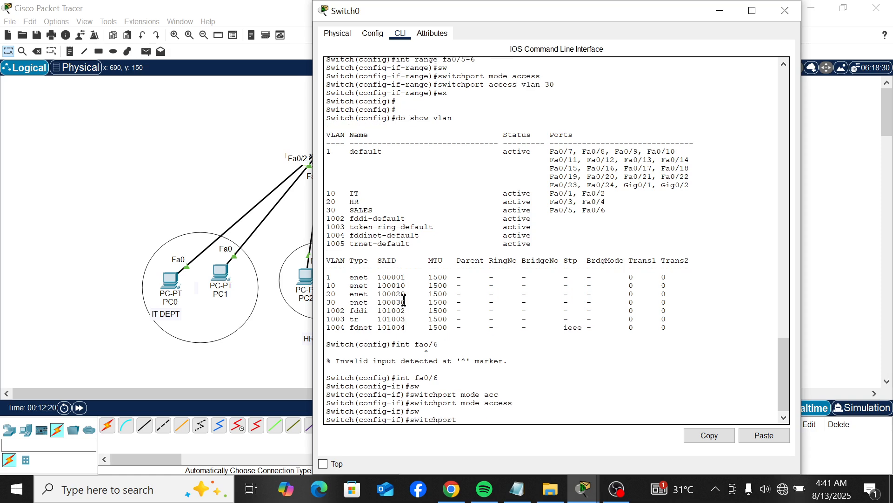
text(access vlan 10)
key(Return)
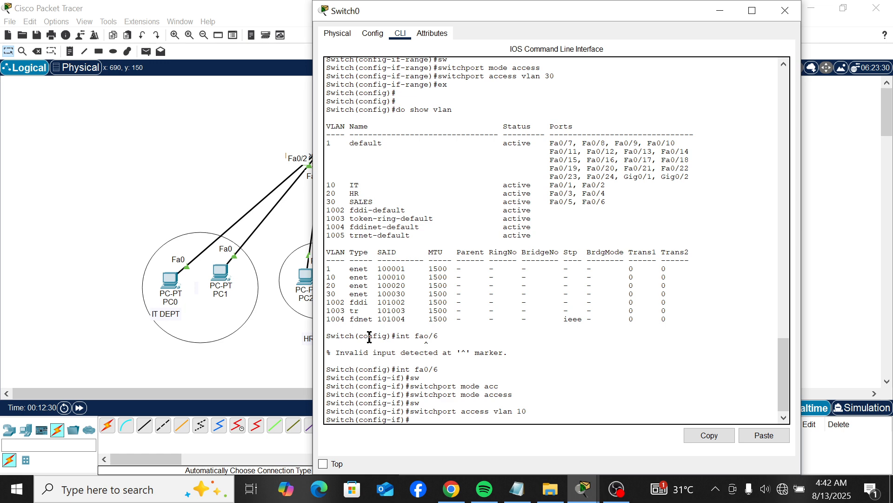
text(ex)
key(Return)
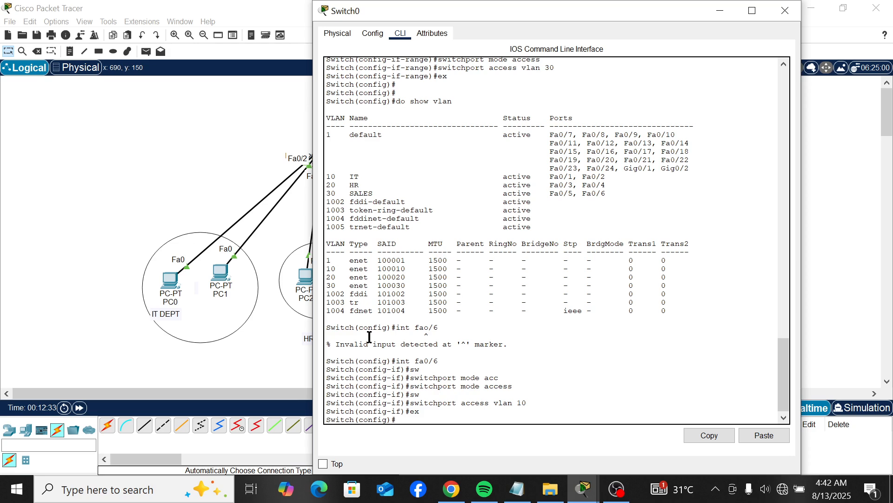
- Repeat the ping to 192.168.1.2 twice from PC5's Command Prompt and return to the topology
click(231, 370)
click(446, 281)
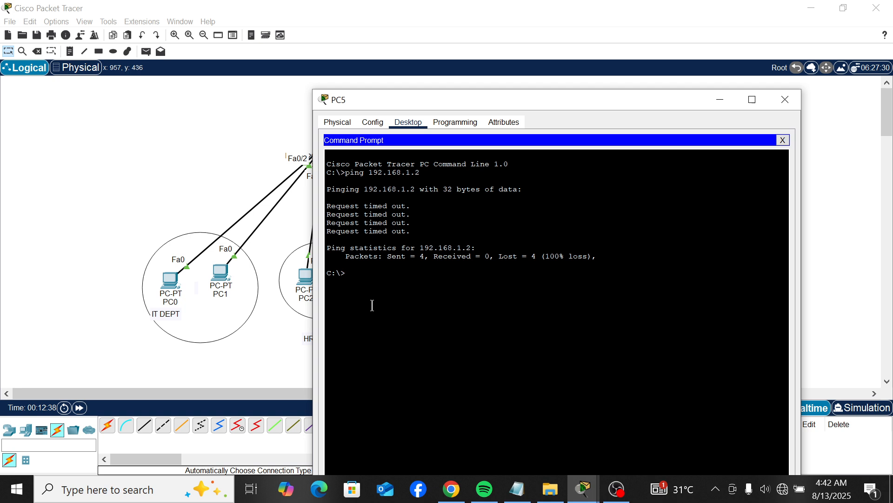
key(Up)
key(Return)
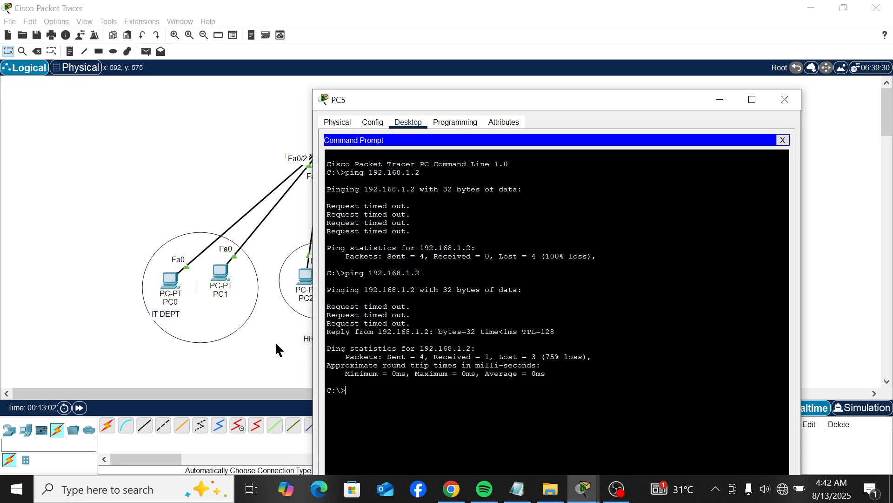
key(Up)
key(Return)
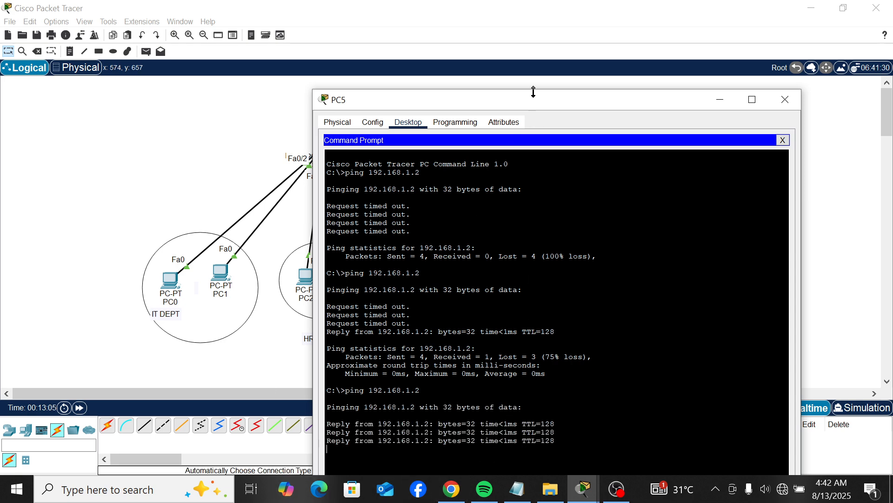
drag(533, 91, 531, 37)
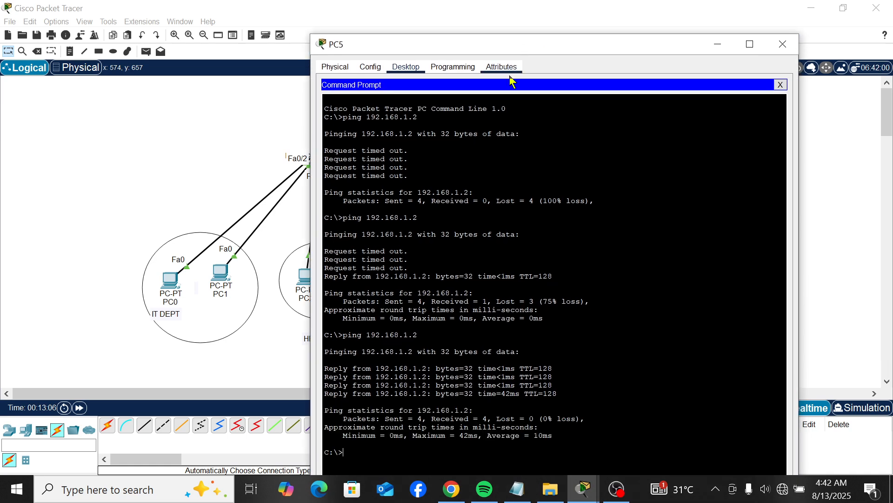
click(223, 338)
- Move PC5 from the SALES circle into the IT DEPT circle below PC1 and review its ping output
drag(451, 278, 215, 309)
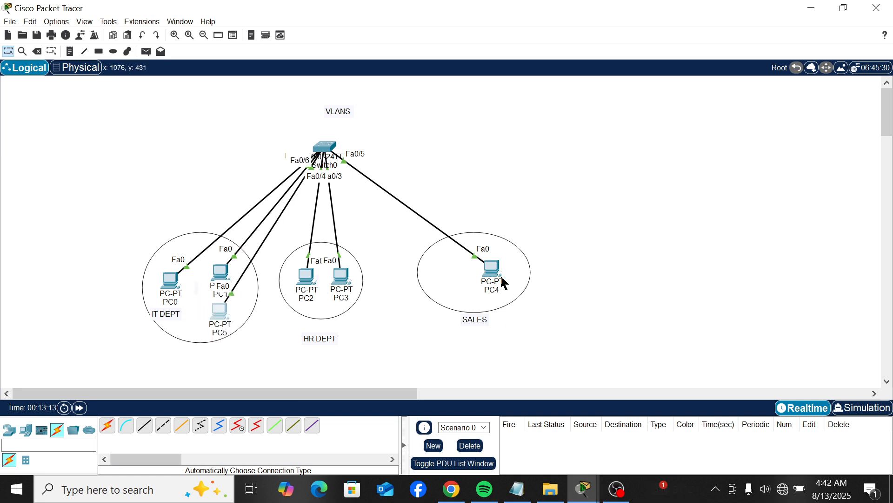
click(224, 320)
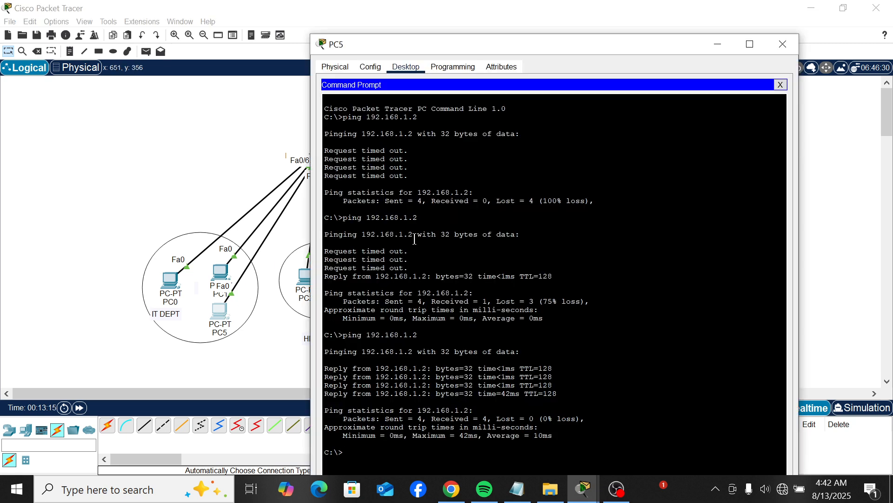
click(148, 200)
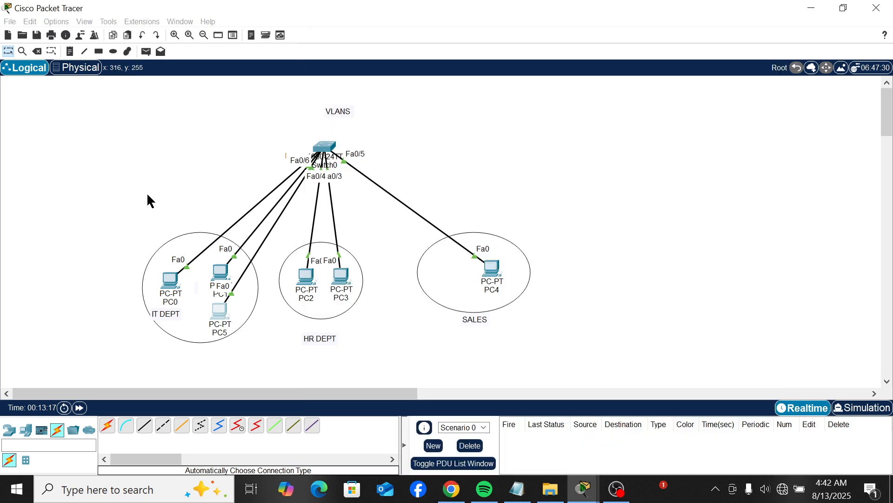
- Ping PC5 at 192.168.1.6 from PC4's Command Prompt
click(496, 266)
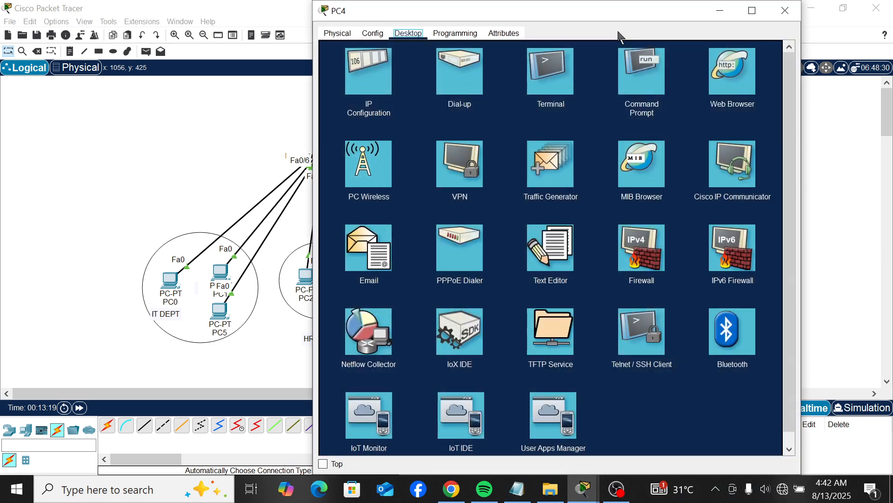
click(650, 73)
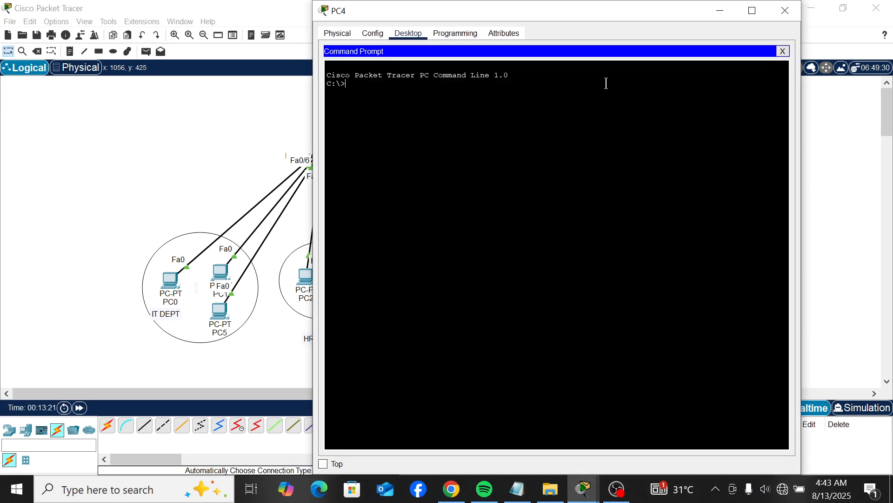
text(op)
key(BackSpace)
text(ping 192.168.1.6)
key(Return)
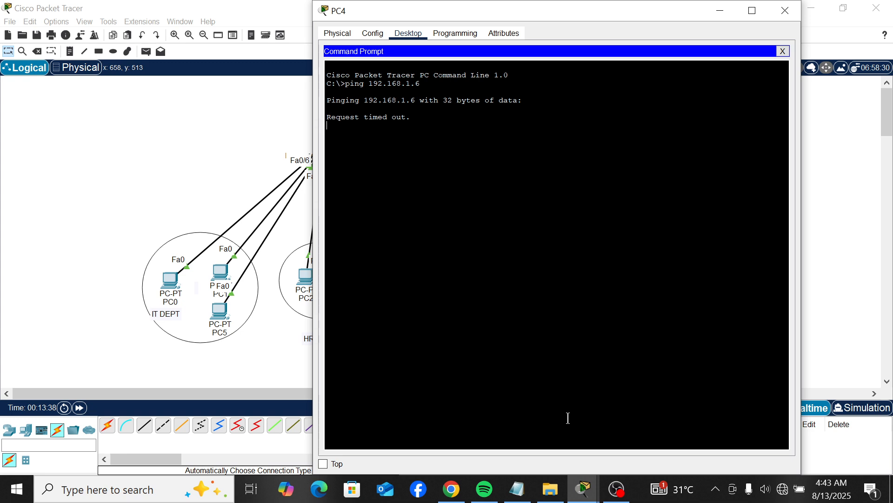
click(610, 491)
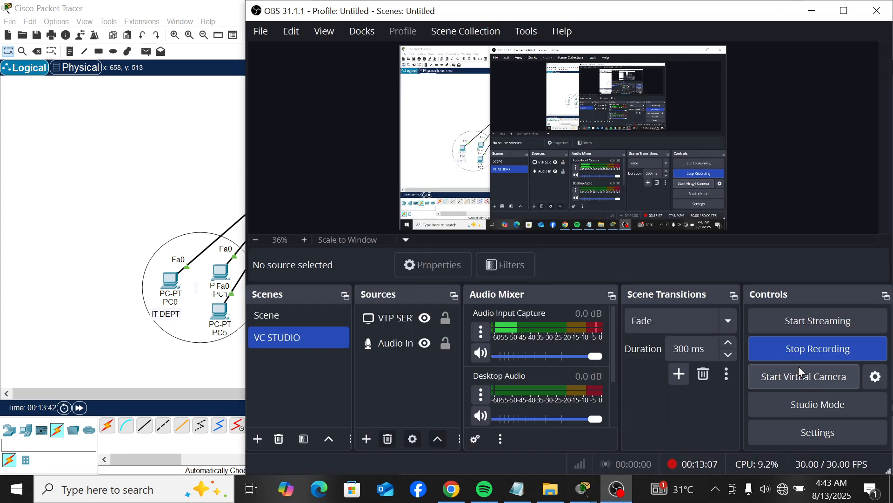